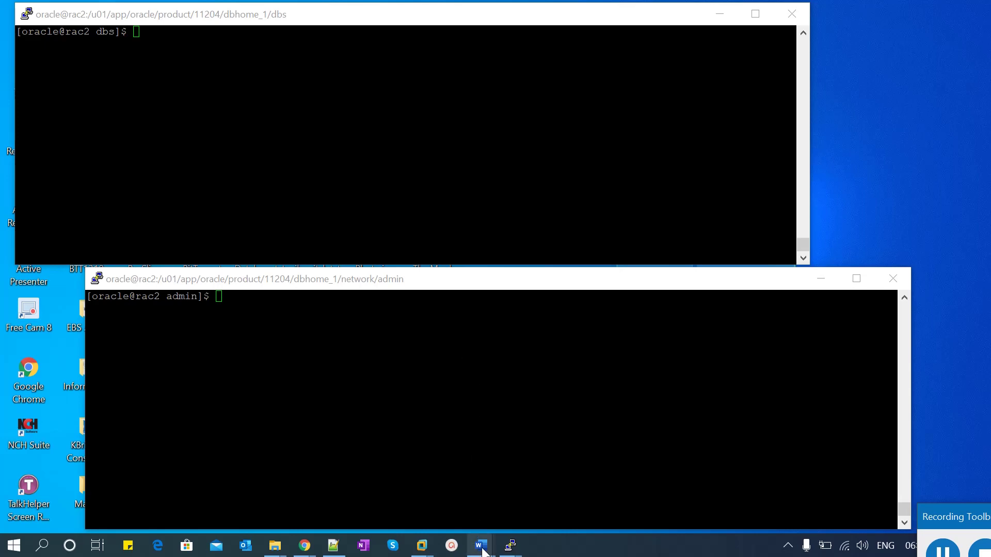
# Switch to the Word notes and review the GUI and manual methods for dropping a database
pyautogui.moveTo(480, 547)
pyautogui.click(573, 487)
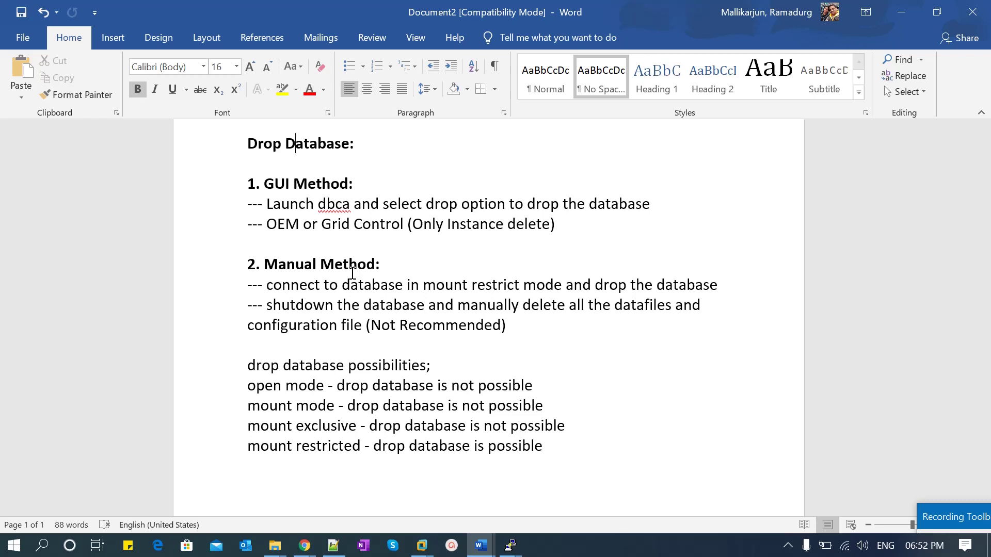
pyautogui.moveTo(266, 224); pyautogui.dragTo(434, 227)
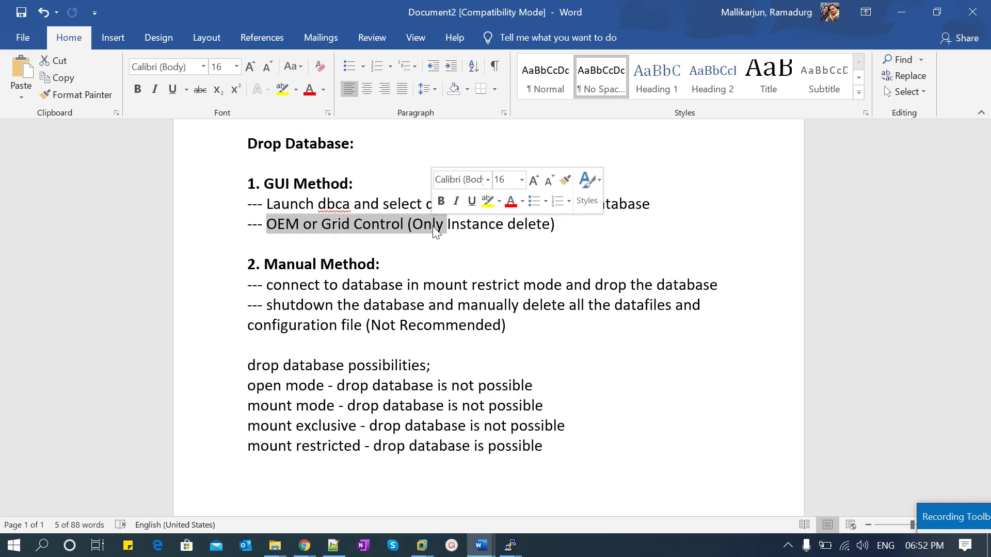
pyautogui.doubleClick(500, 227)
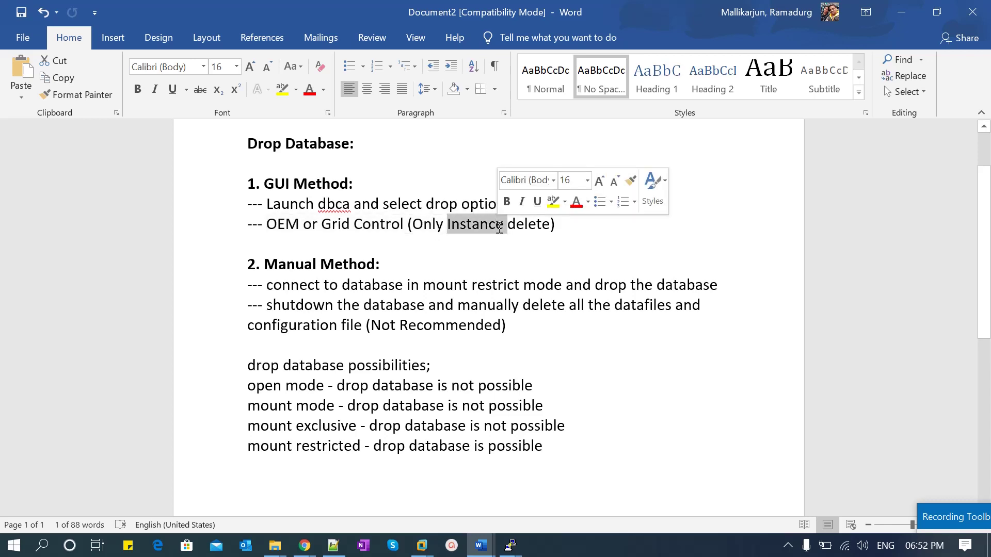
pyautogui.moveTo(414, 227); pyautogui.dragTo(550, 227)
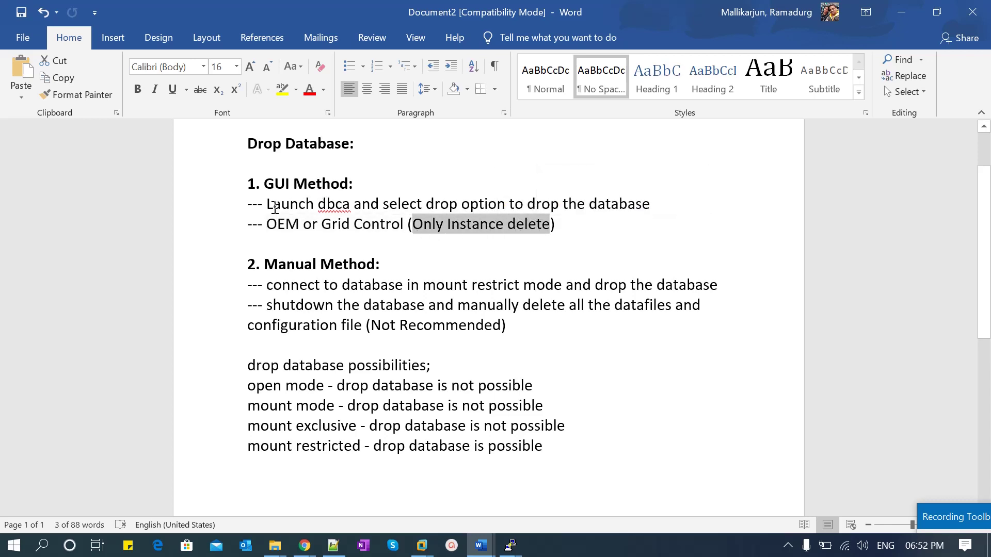
pyautogui.moveTo(278, 264); pyautogui.dragTo(384, 265)
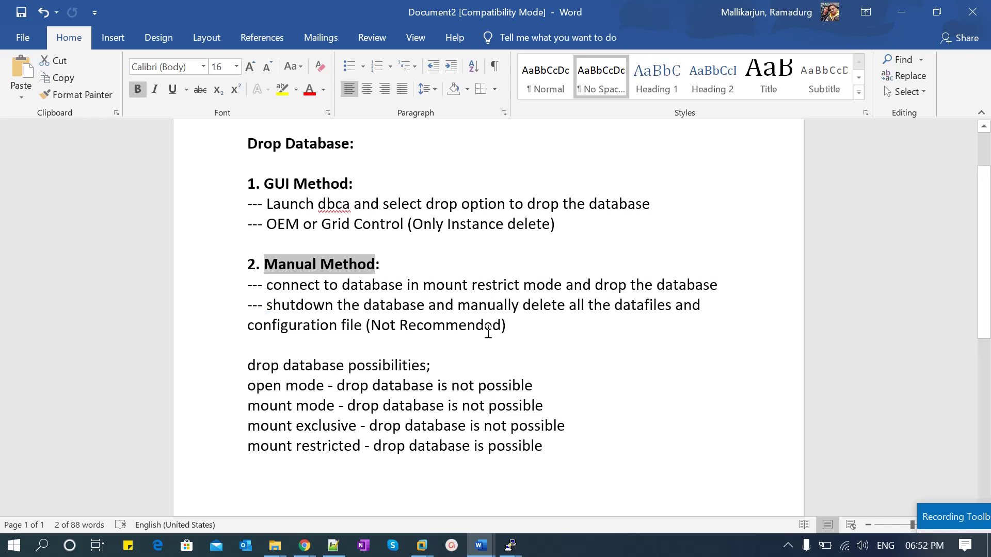
pyautogui.moveTo(514, 329); pyautogui.dragTo(252, 309)
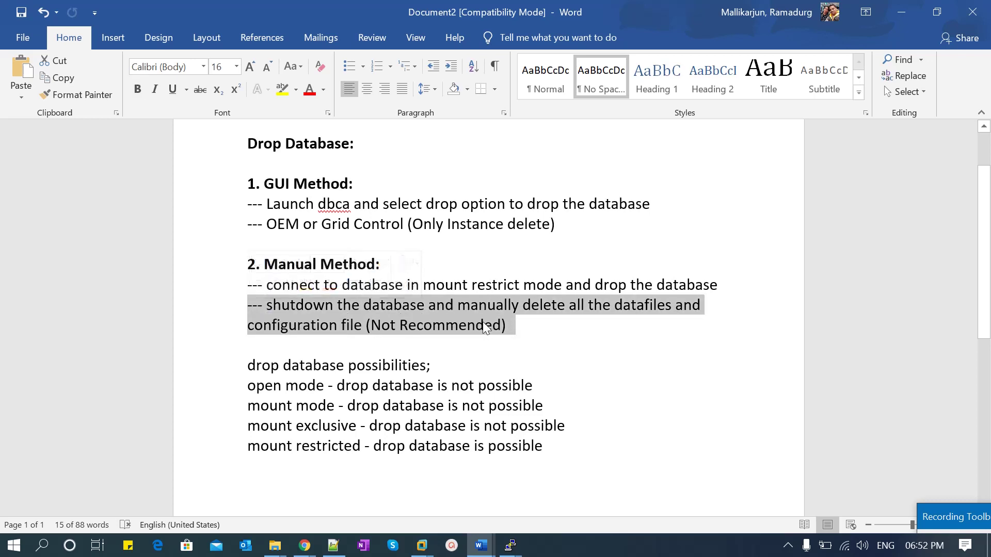
pyautogui.click(515, 327)
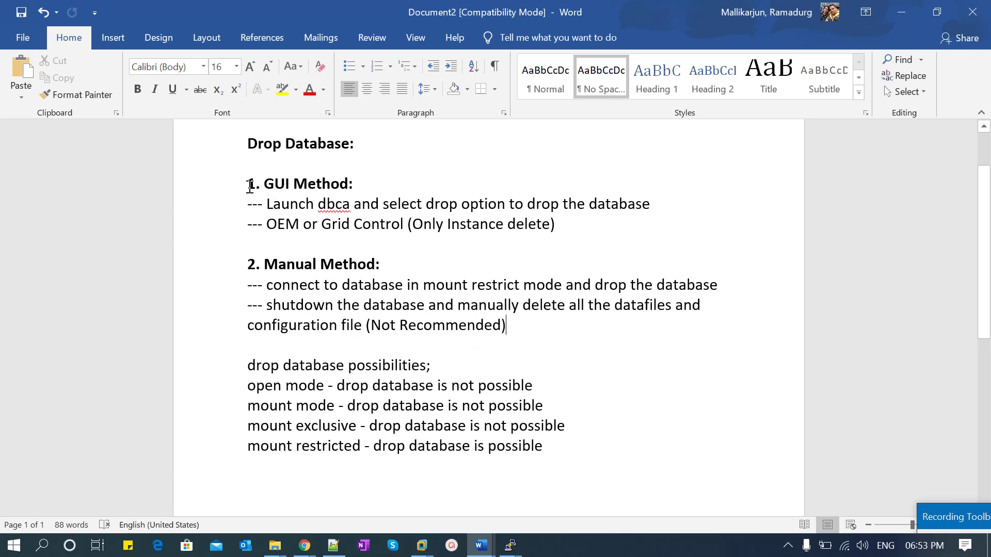
pyautogui.moveTo(248, 184); pyautogui.dragTo(566, 230)
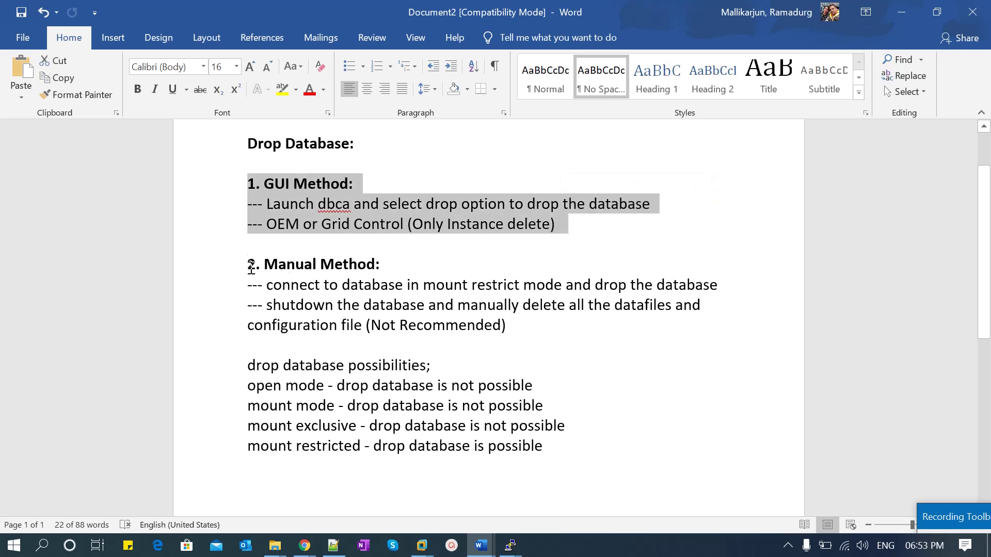
pyautogui.moveTo(249, 263); pyautogui.dragTo(521, 323)
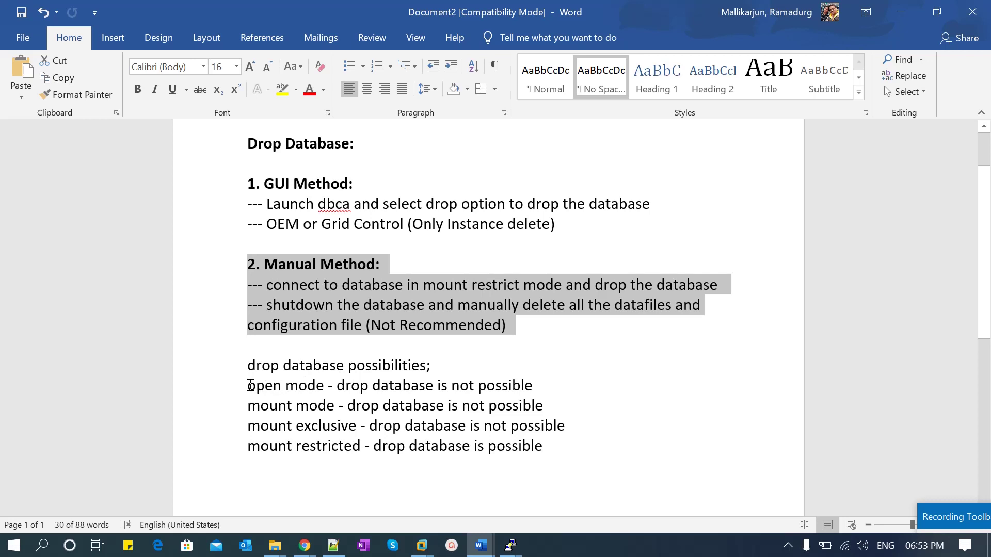
# Review the notes on dropping a database in open, mount, mount exclusive and mount restricted modes
pyautogui.moveTo(247, 386); pyautogui.dragTo(436, 385)
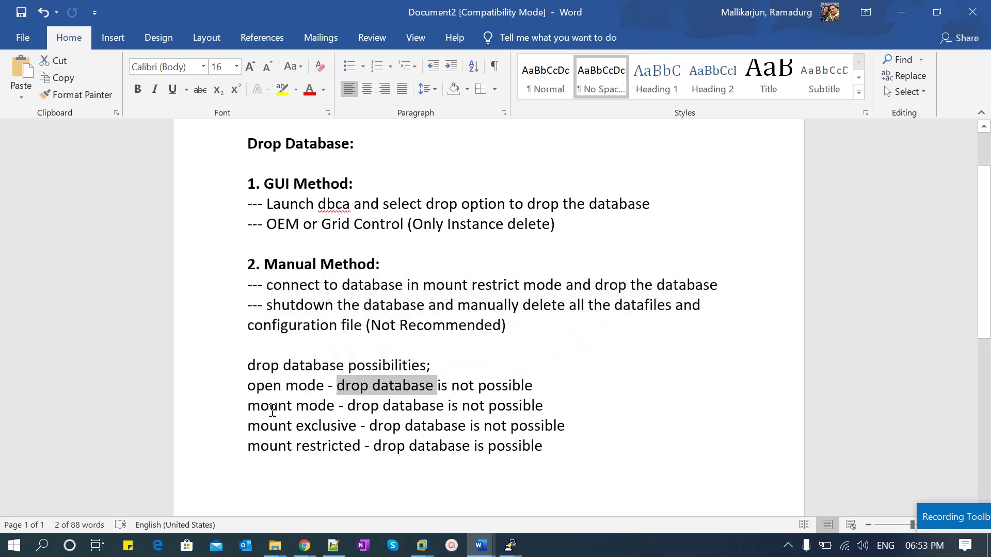
pyautogui.moveTo(248, 405); pyautogui.dragTo(508, 406)
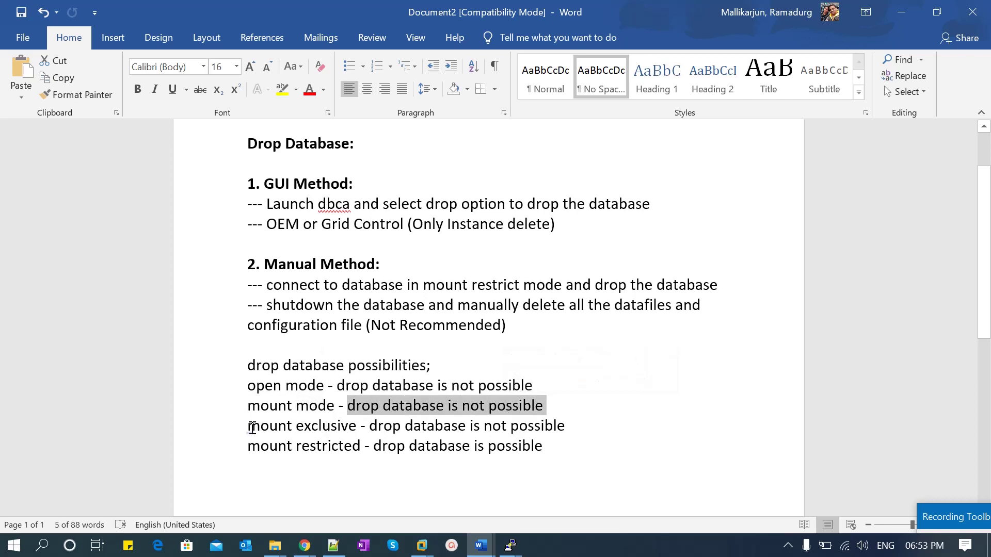
pyautogui.moveTo(248, 426); pyautogui.dragTo(360, 426)
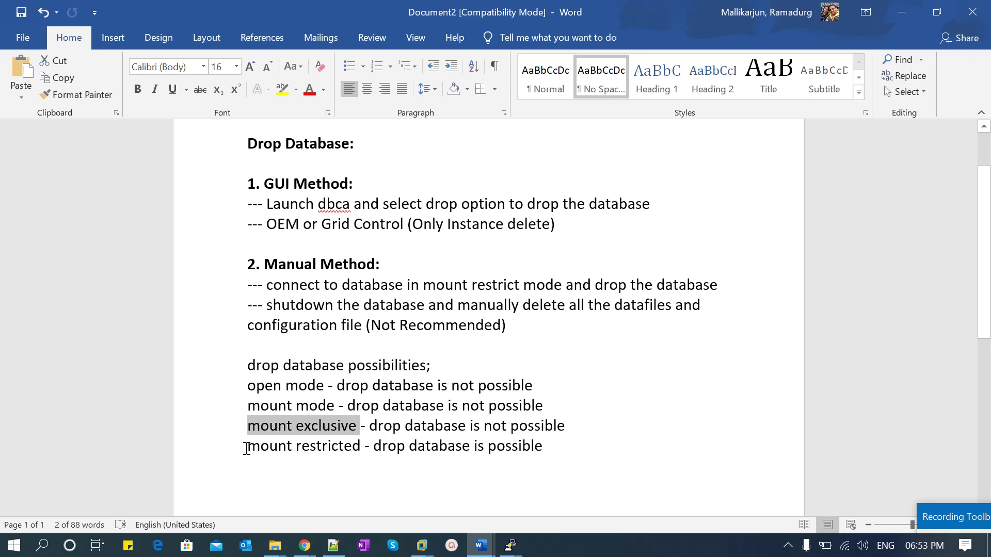
pyautogui.moveTo(247, 448); pyautogui.dragTo(364, 449)
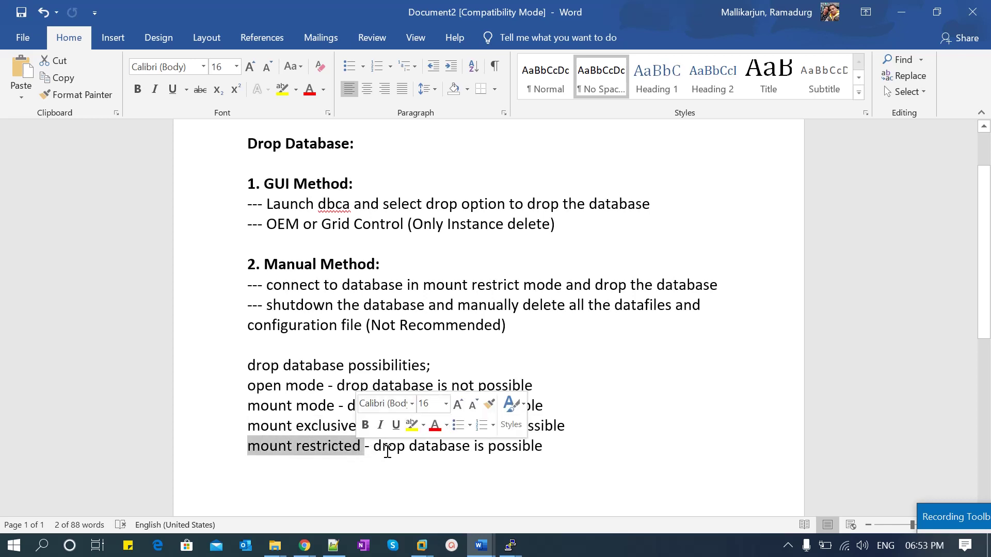
pyautogui.click(597, 447)
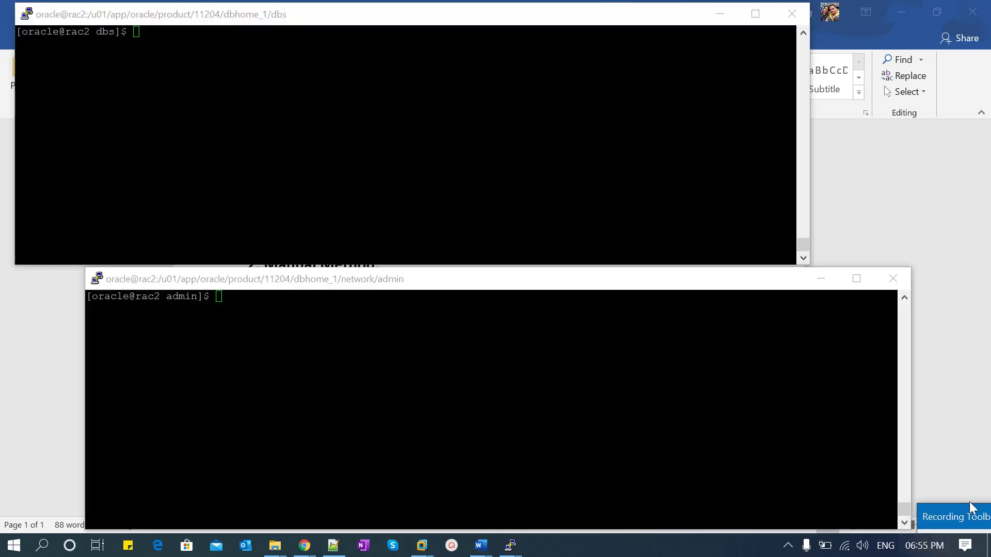
# Switch to the terminal in the network/admin directory and check for running database instances with ps -ef|grep smon
pyautogui.click(759, 455)
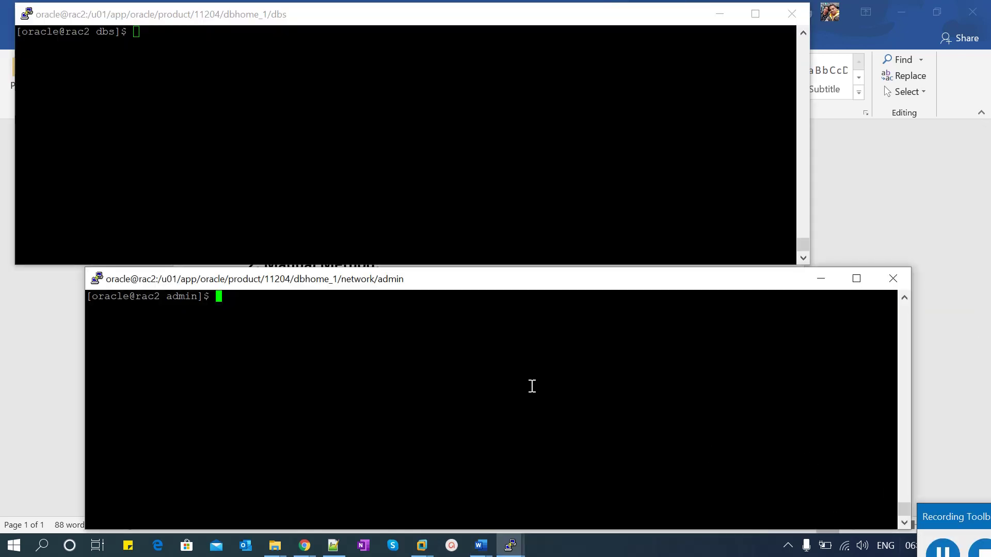
pyautogui.write('ps -ef|grep smon')
pyautogui.press('Return')
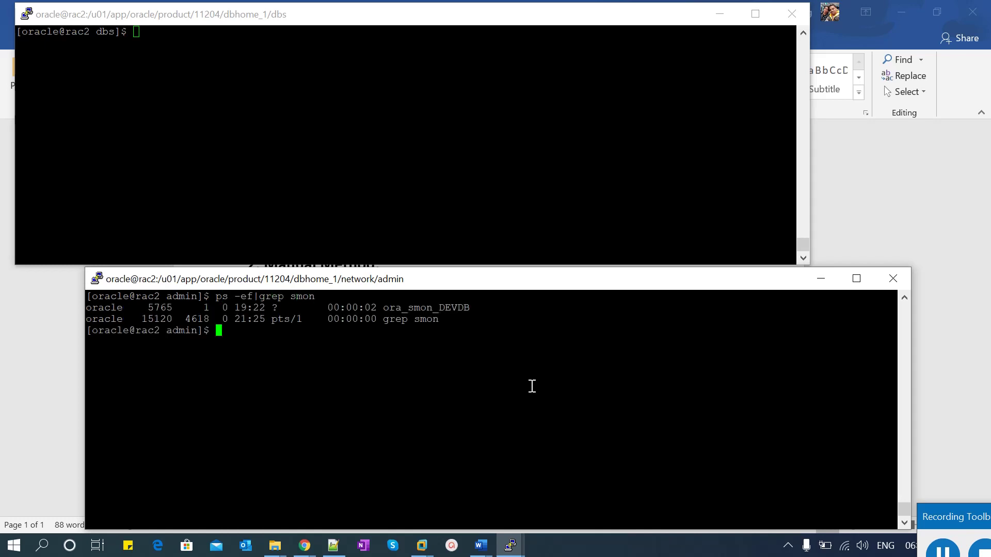
# Connect to the database through SQL*Plus with operating-system authentication as sysdba
pyautogui.write('sqlplus / a')
pyautogui.write('s sysdb')
pyautogui.write('a')
pyautogui.press('Return')
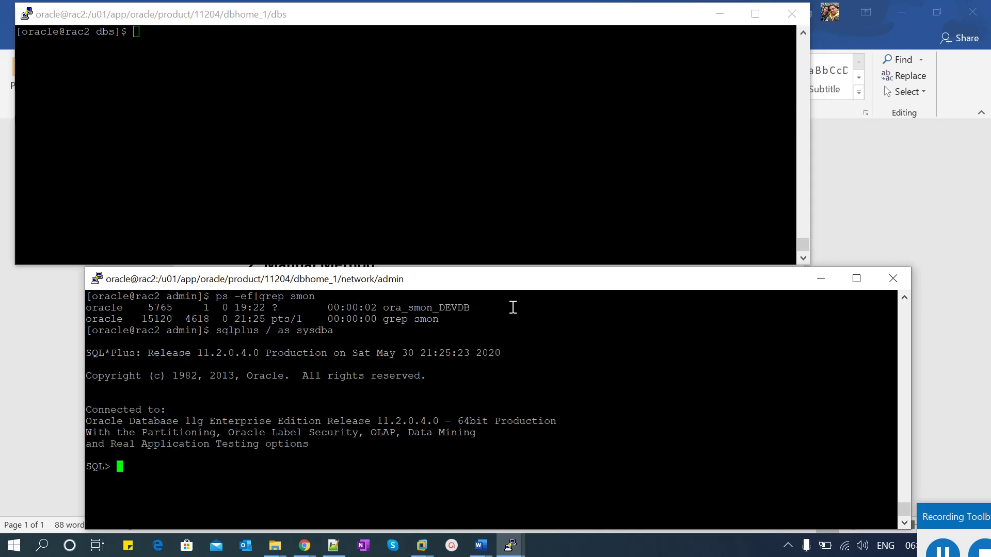
# Query the name and open_mode columns from v$database
pyautogui.write('select name, open_mofr')
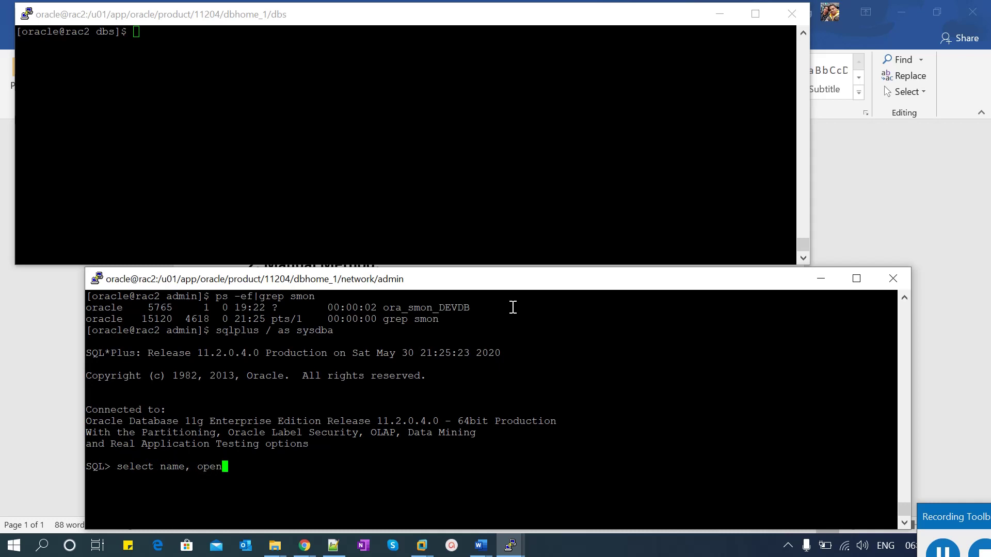
pyautogui.press('BackSpace')
pyautogui.press('BackSpace')
pyautogui.press('BackSpace')
pyautogui.write('de from v$da')
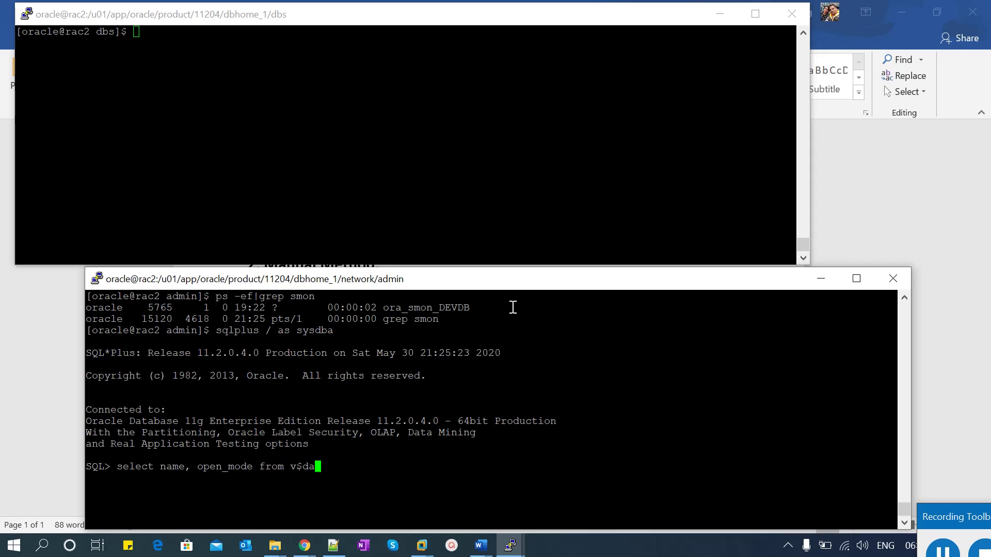
pyautogui.write('tabase;')
pyautogui.press('Return')
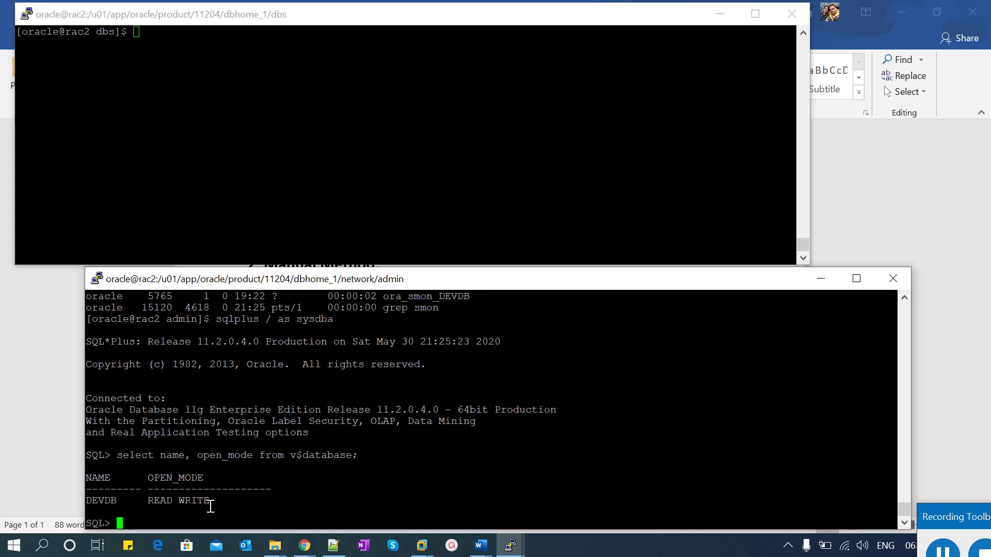
# Show the dump parameters and change the other terminal session to the background dump directory /u01/app/oracle/diag/rdbms/devdb/DEVDB/trace/
pyautogui.write('show parameter dump')
pyautogui.press('Return')
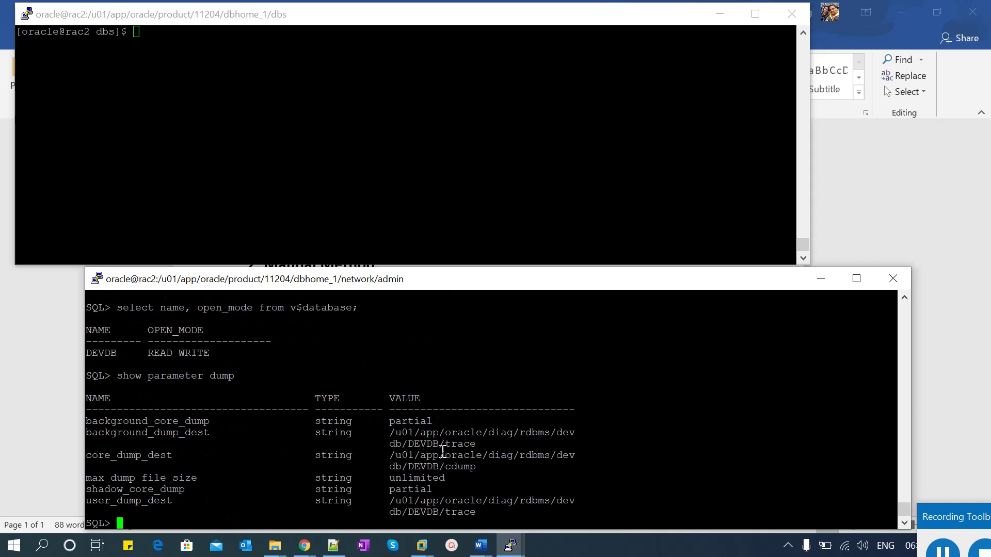
pyautogui.doubleClick(463, 434)
pyautogui.click(440, 143)
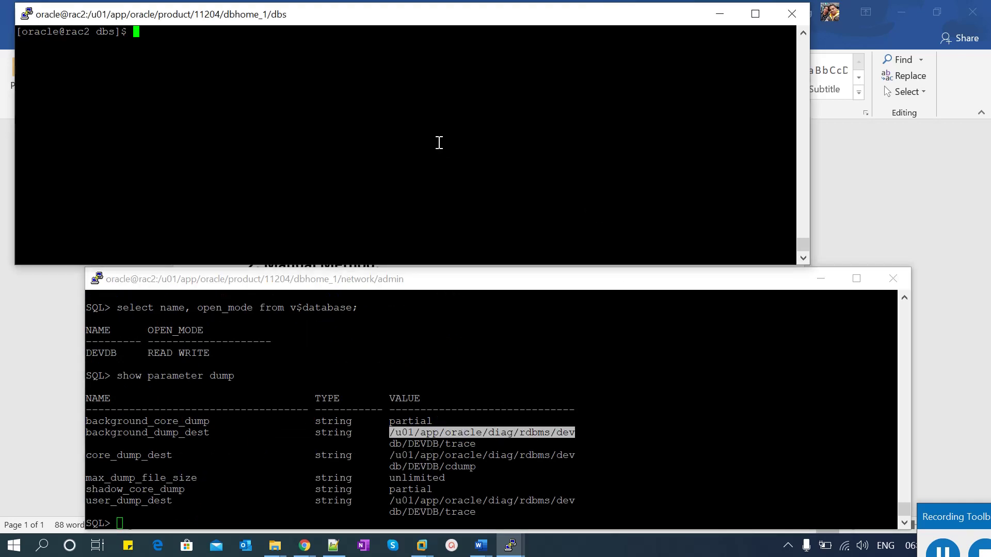
pyautogui.write('cd')
pyautogui.rightClick(439, 142)
pyautogui.write('db/')
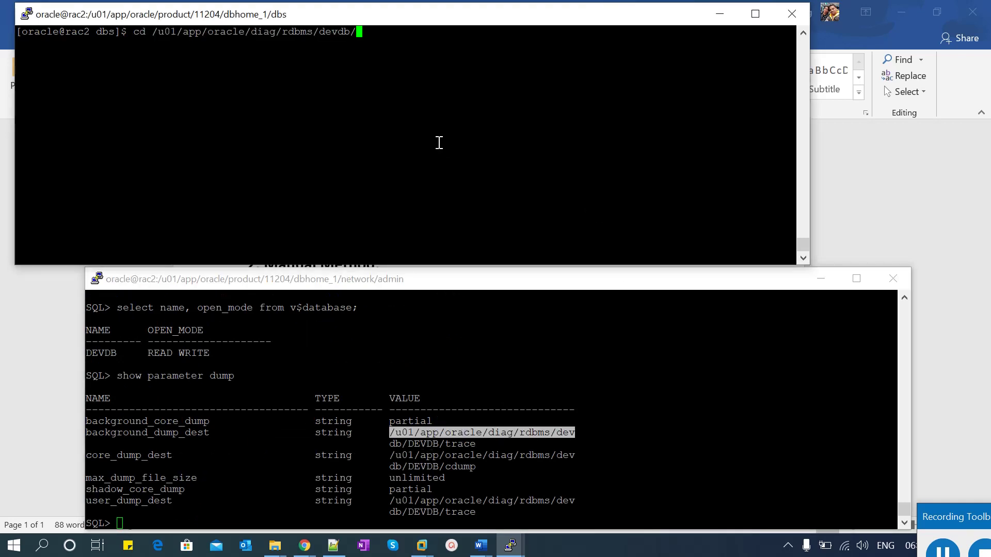
pyautogui.write('DEVDB/')
pyautogui.write('trace/')
# Follow the alert log alert_DEVDB.log live with tail -f, then return to the SQL*Plus session
pyautogui.write('tail -f a')
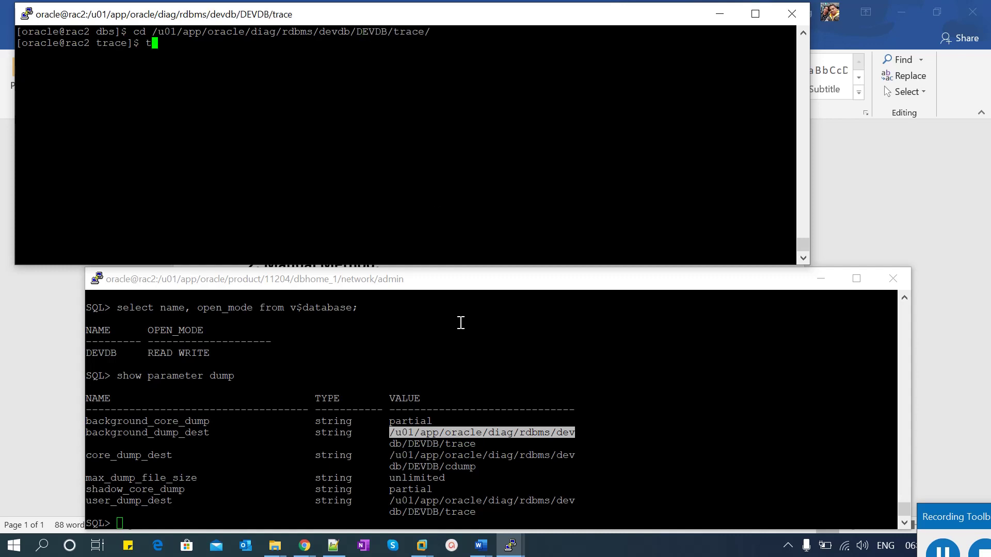
pyautogui.press('Tab')
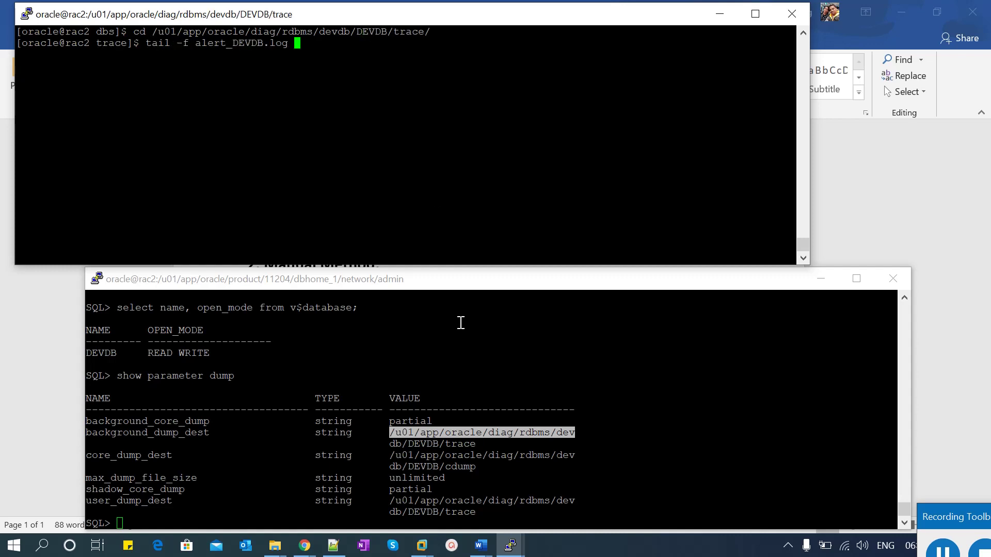
pyautogui.press('Return')
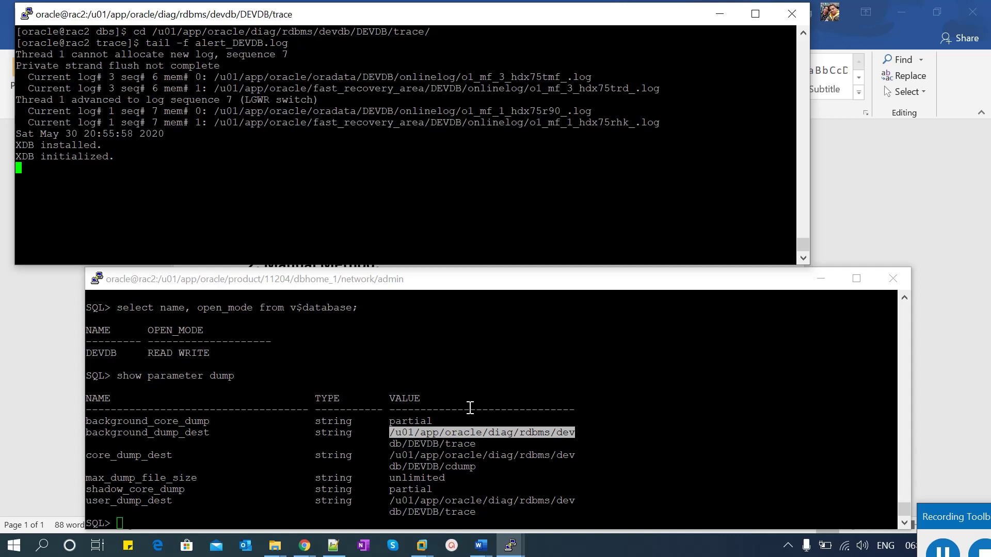
pyautogui.click(603, 400)
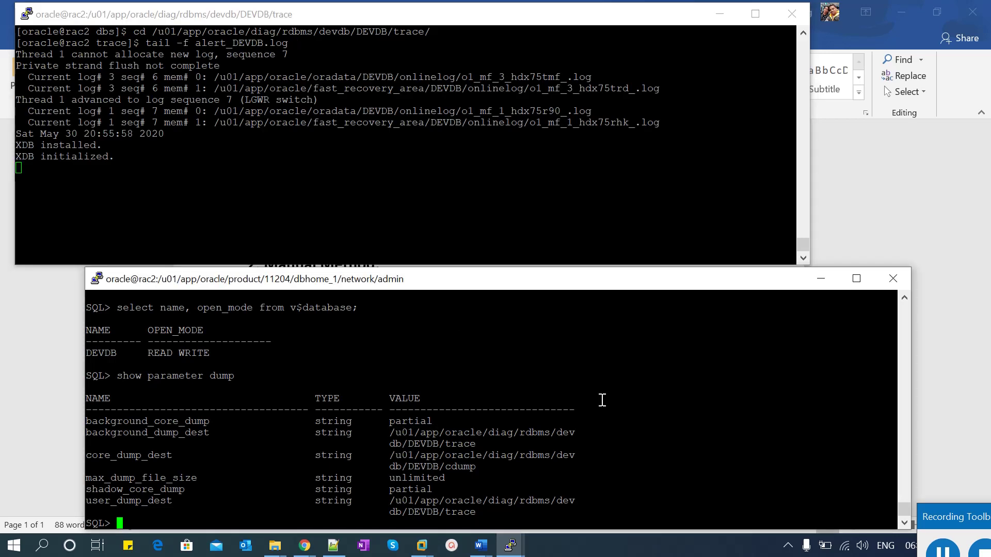
# Switch back to the Word notes and review the instruction on launching dbca under the GUI method
pyautogui.moveTo(481, 545)
pyautogui.click(536, 495)
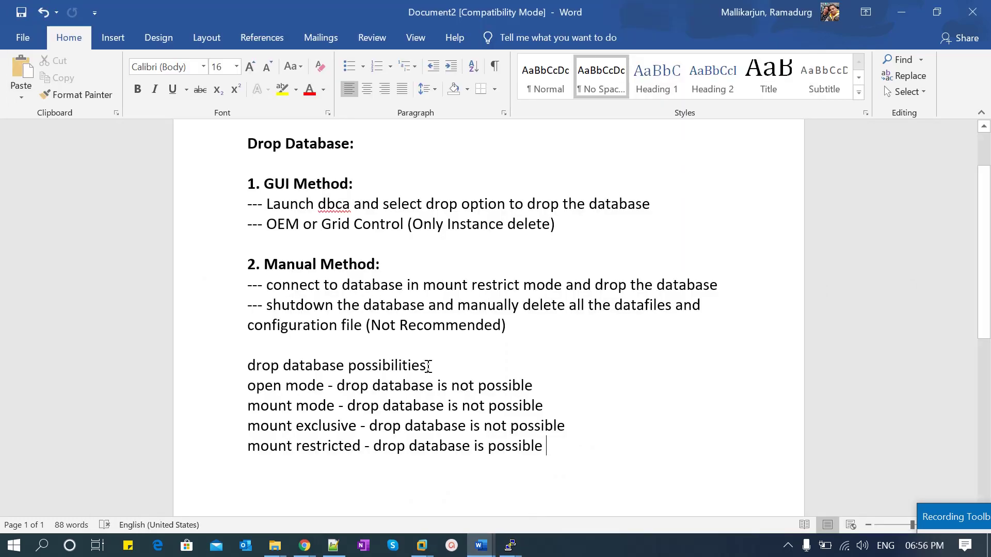
pyautogui.moveTo(266, 204); pyautogui.dragTo(381, 207)
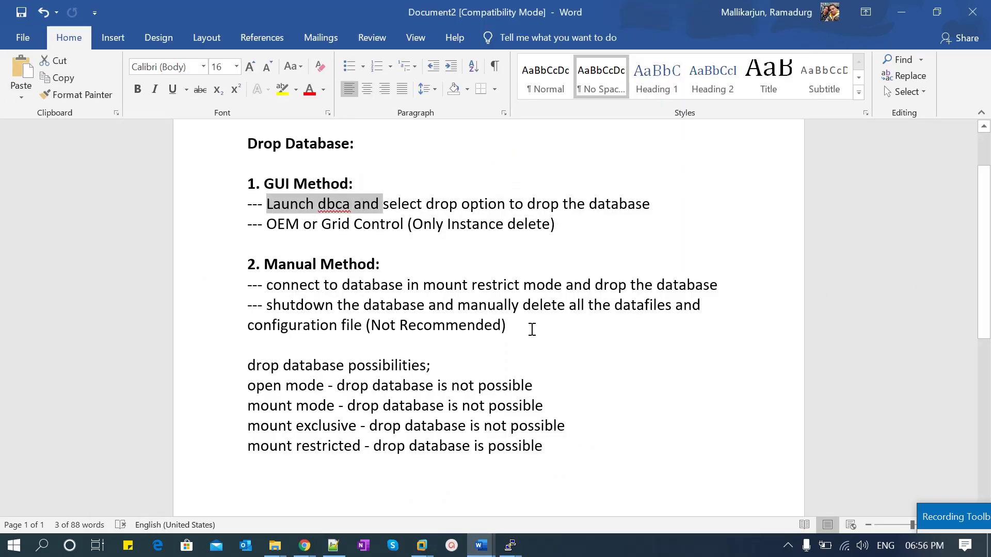
# Switch to the rac2 virtual machine in VMware Workstation, print the working directory and list the dbca file
pyautogui.moveTo(426, 549)
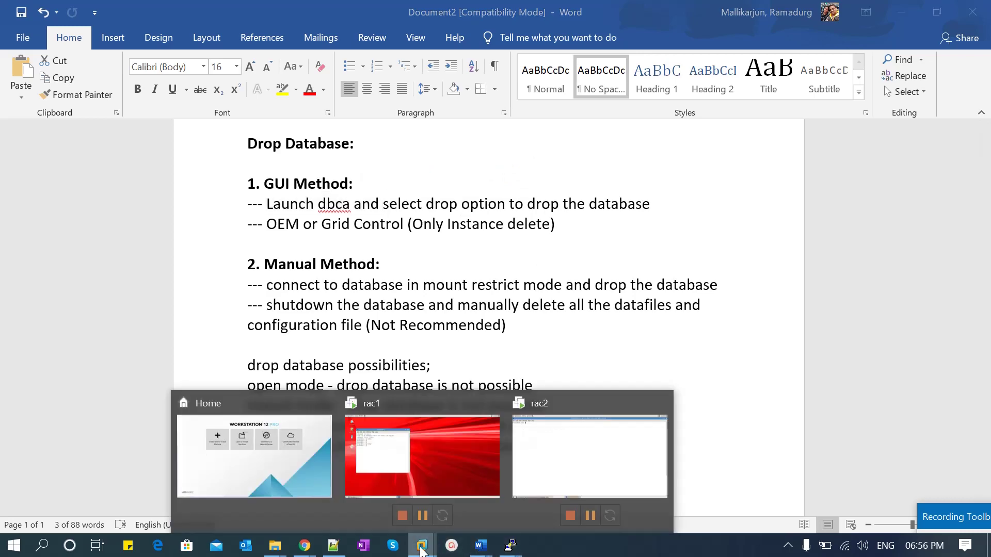
pyautogui.click(563, 481)
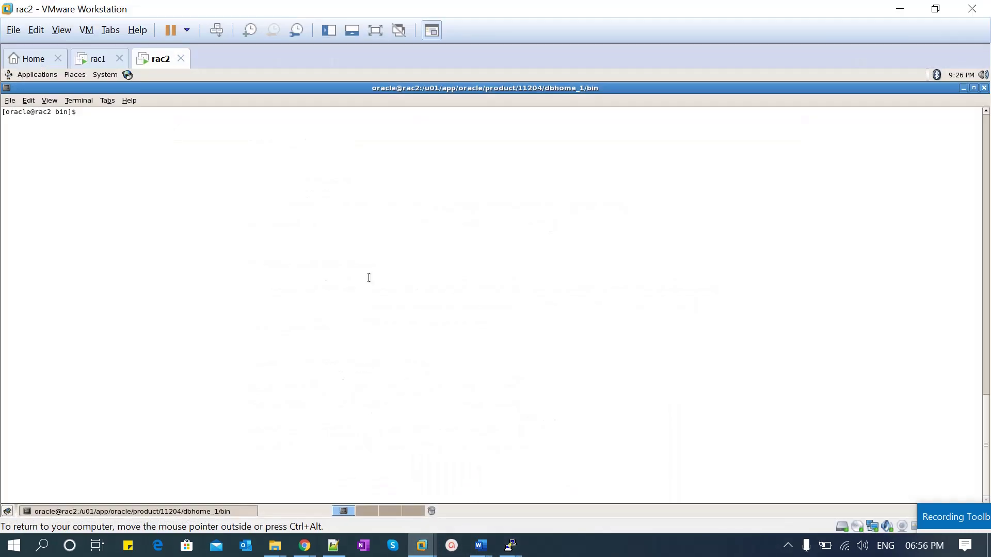
pyautogui.write('pwd')
pyautogui.press('Return')
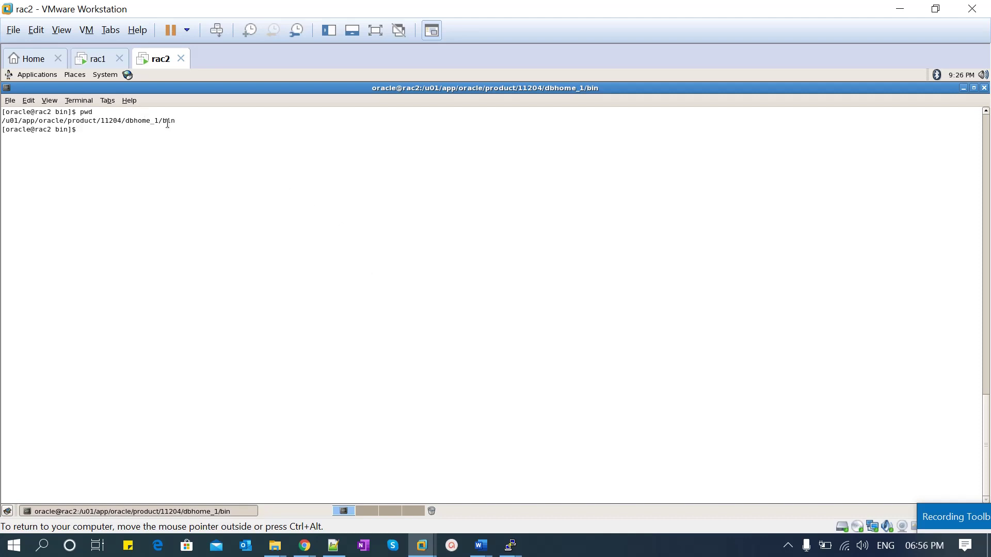
pyautogui.write('ll ')
pyautogui.write('dba')
pyautogui.write('a')
pyautogui.press('Return')
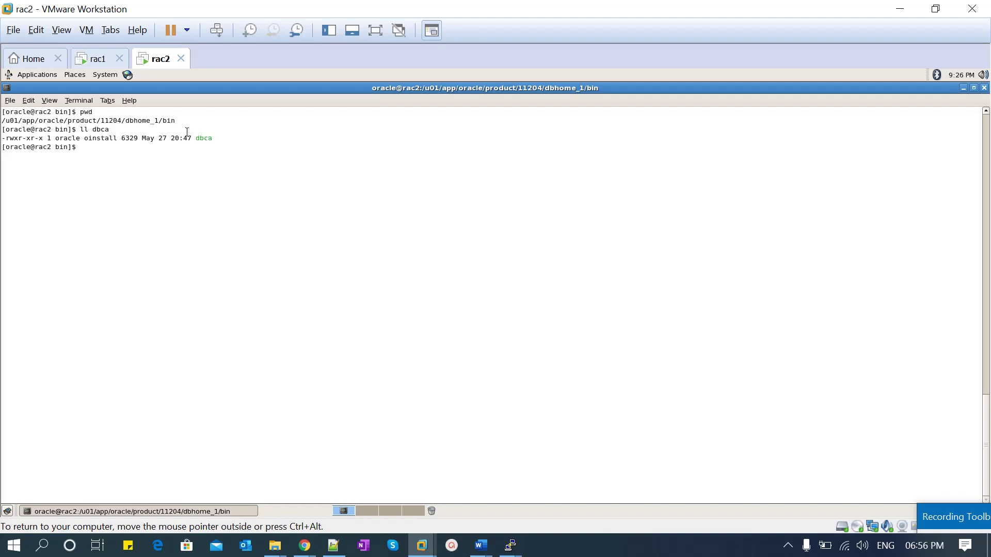
# Launch ./dbca and proceed past the Database Configuration Assistant welcome page to the operation selection
pyautogui.write('./db')
pyautogui.press('BackSpace')
pyautogui.write('bca')
pyautogui.press('Return')
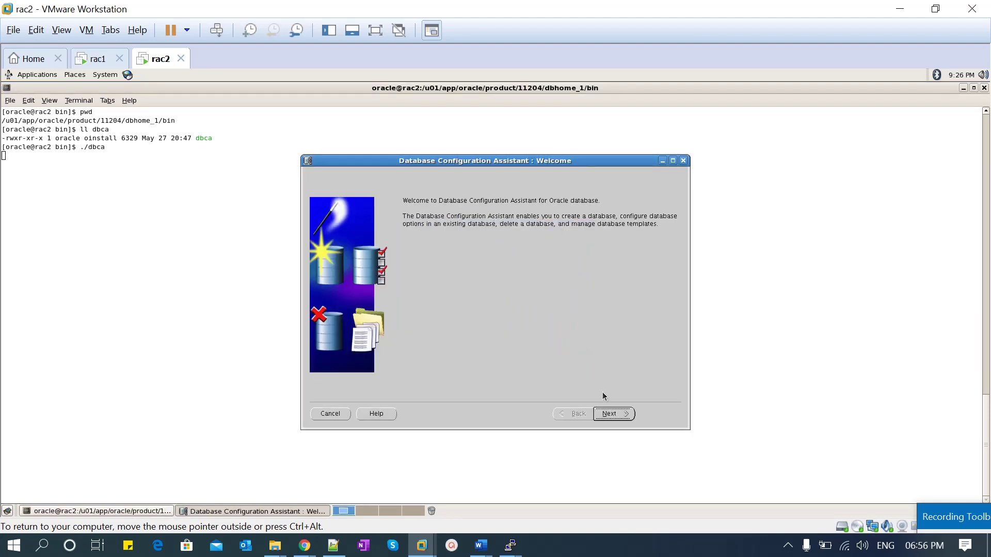
pyautogui.click(612, 413)
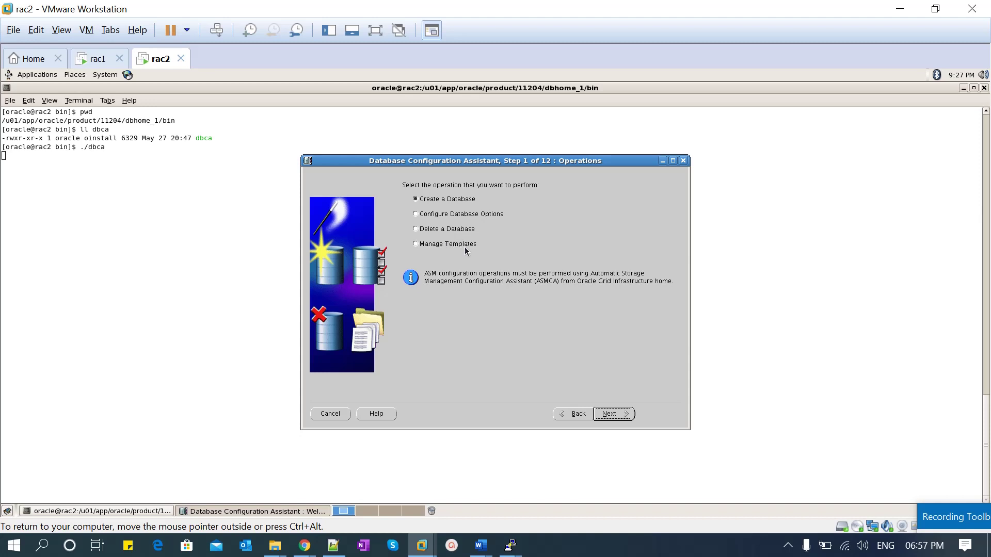
# Choose Delete a Database, view the DEVDB selection page, and quit the Database Configuration Assistant without deleting anything
pyautogui.click(417, 231)
pyautogui.click(613, 414)
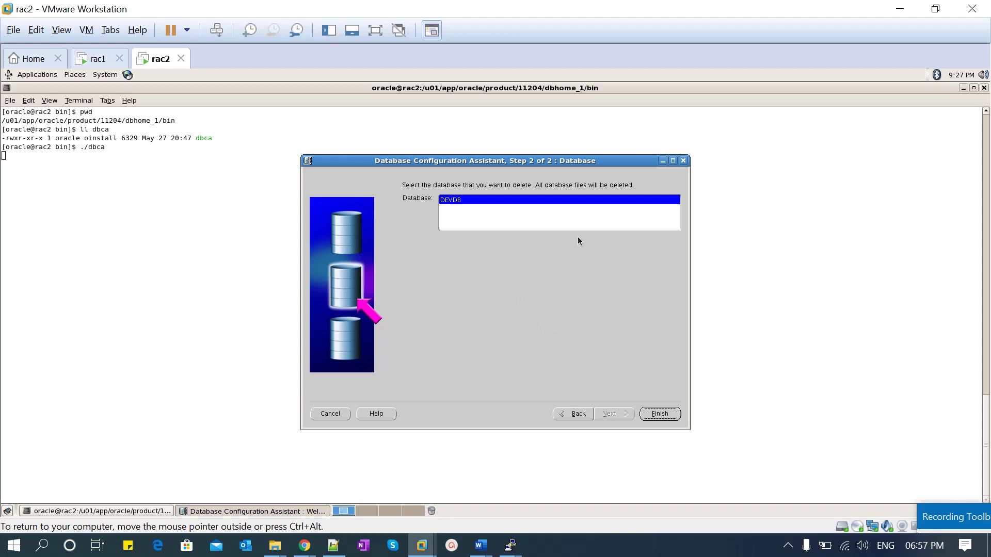
pyautogui.click(683, 161)
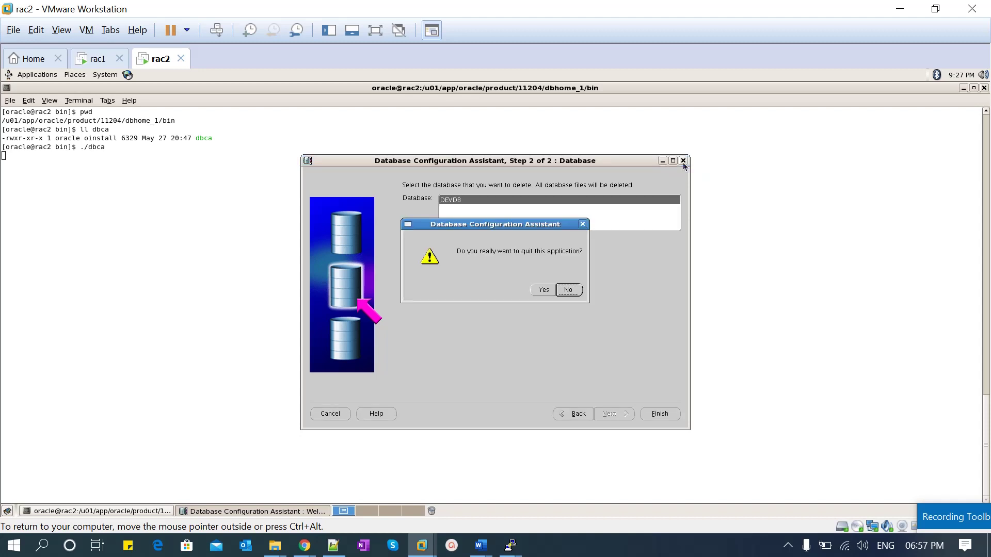
pyautogui.click(545, 292)
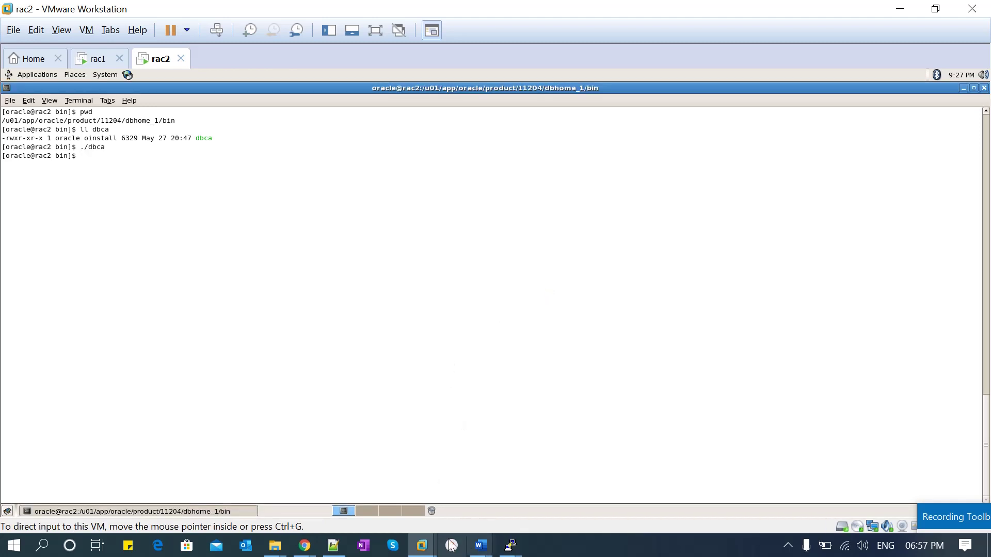
# Check the drop database notes in Word and switch to the Oracle Enterprise Manager login page in Chrome
pyautogui.moveTo(482, 547)
pyautogui.click(534, 505)
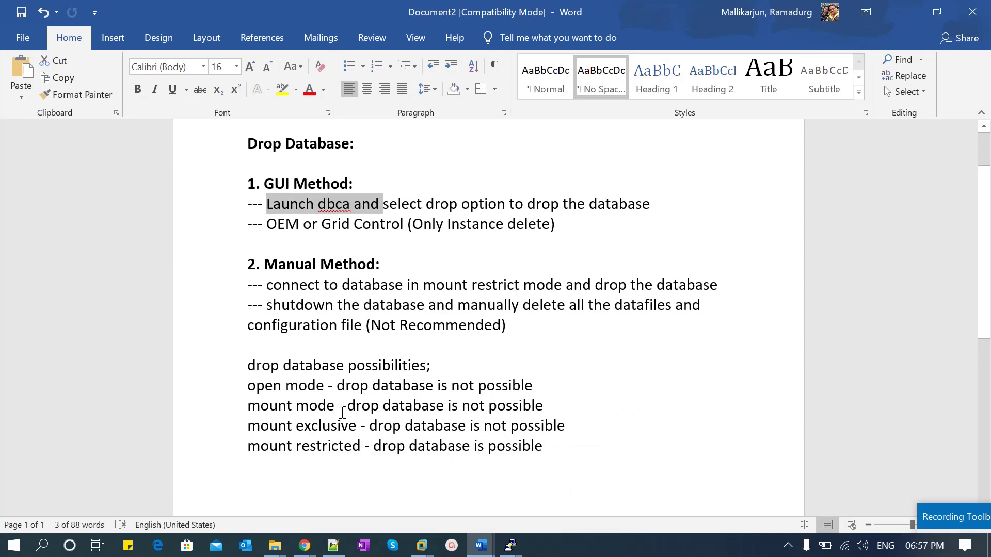
pyautogui.click(305, 545)
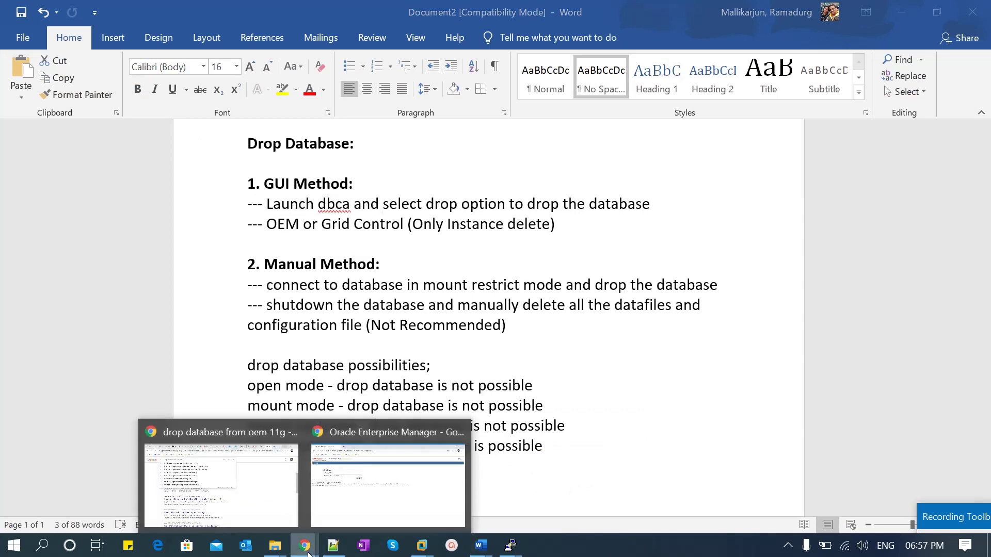
pyautogui.click(374, 506)
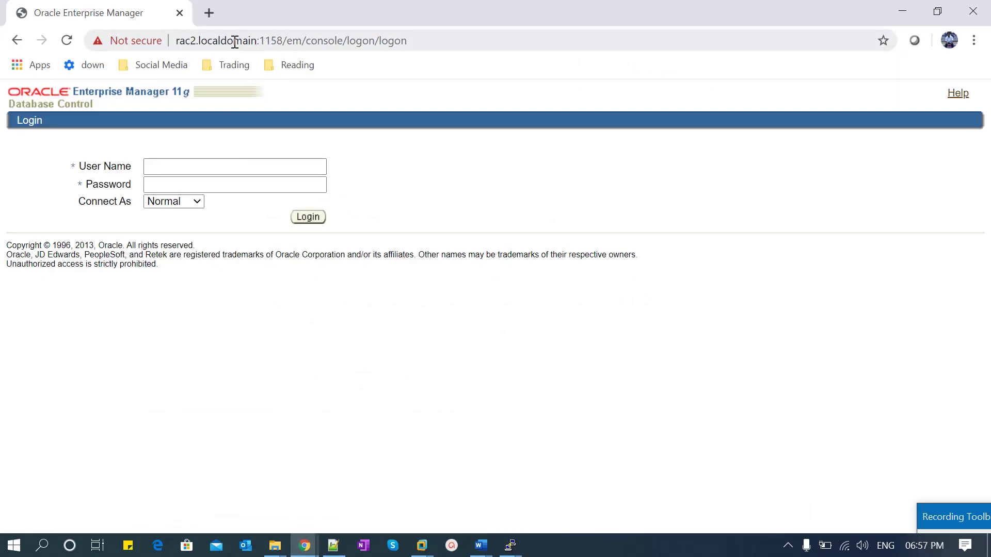
# Log in to Enterprise Manager Database Control as sys with the account password, connecting as SYSDBA
pyautogui.click(220, 169)
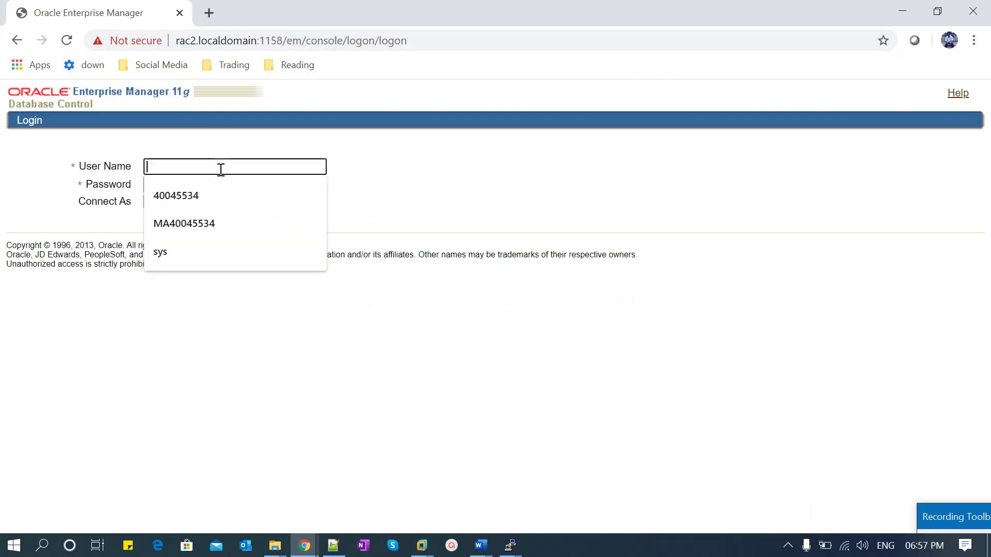
pyautogui.write('sysdb')
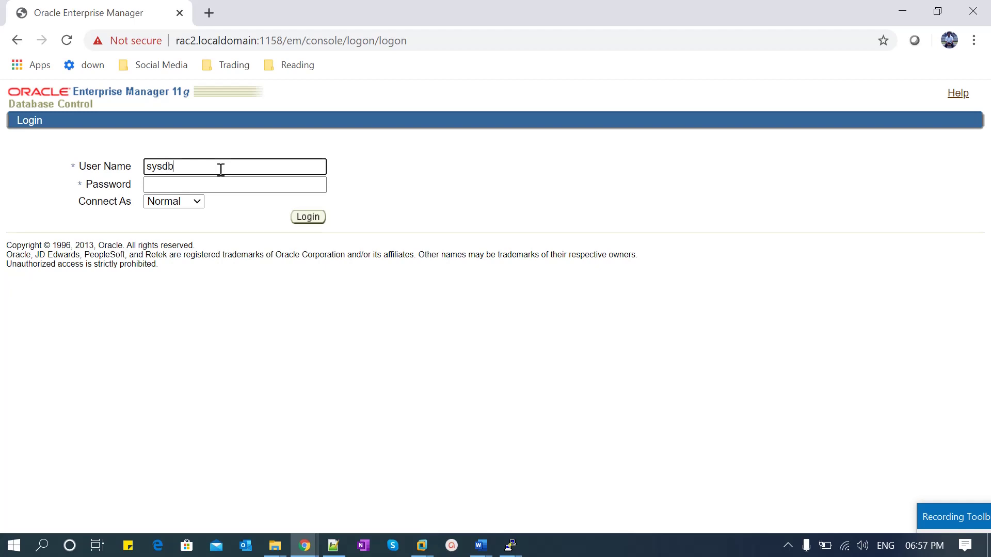
pyautogui.press('BackSpace')
pyautogui.press('BackSpace')
pyautogui.press('Tab')
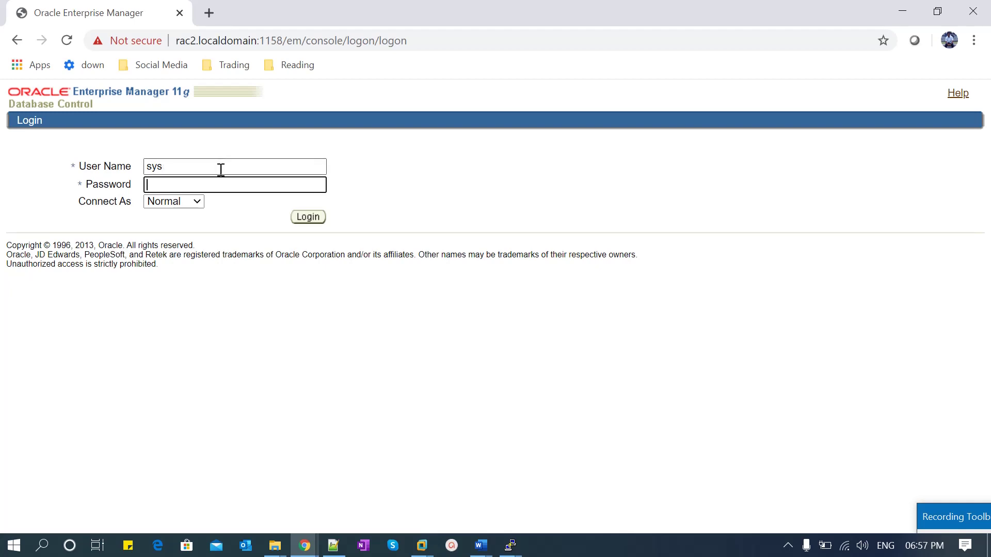
pyautogui.write('•••••••••')
pyautogui.click(197, 202)
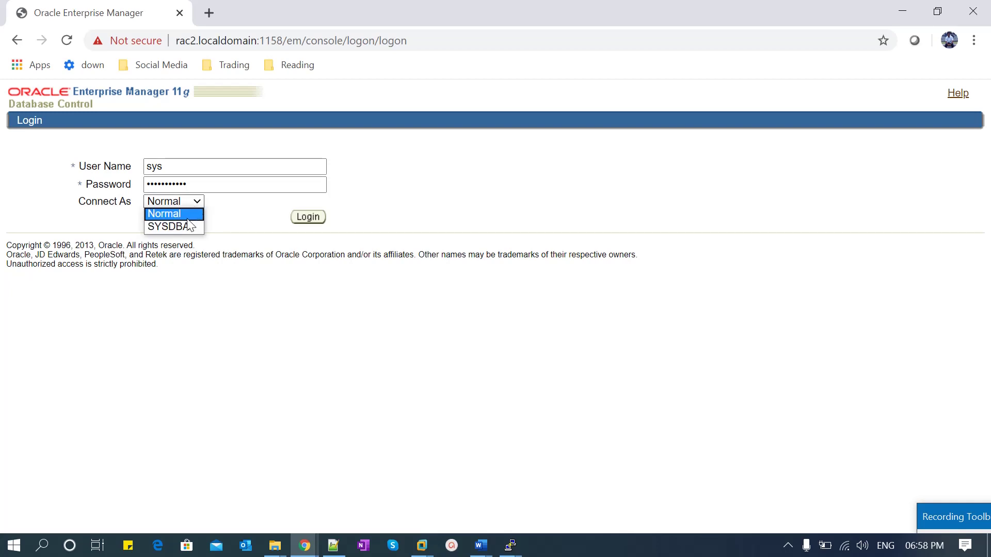
pyautogui.click(194, 226)
pyautogui.click(304, 217)
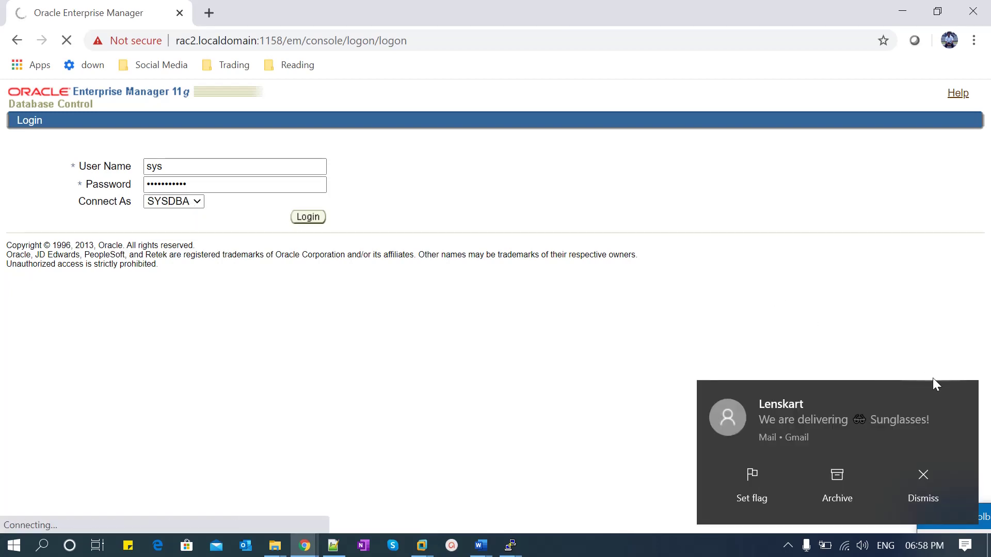
# Dismiss the mail notifications covering the Database Instance: DEVDB page
pyautogui.click(963, 394)
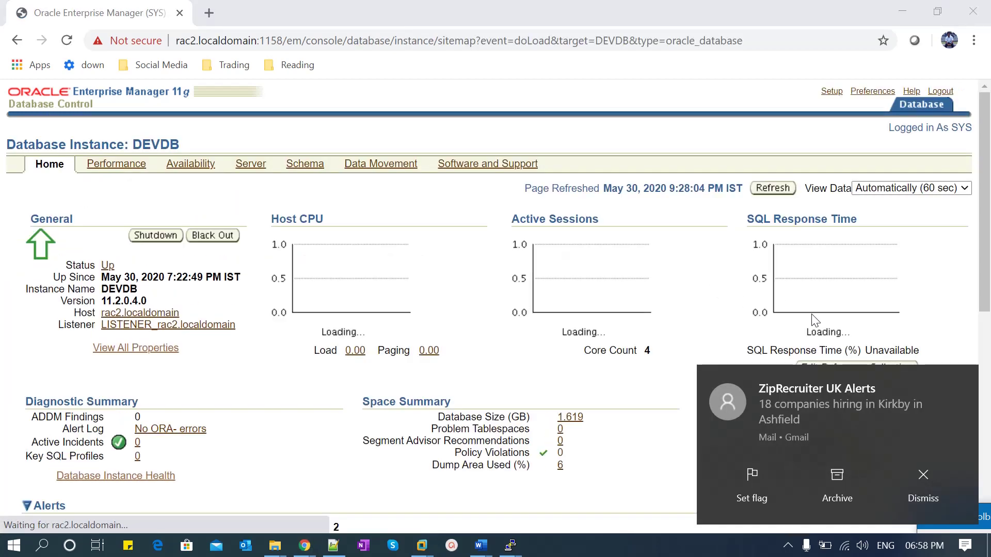
pyautogui.click(964, 381)
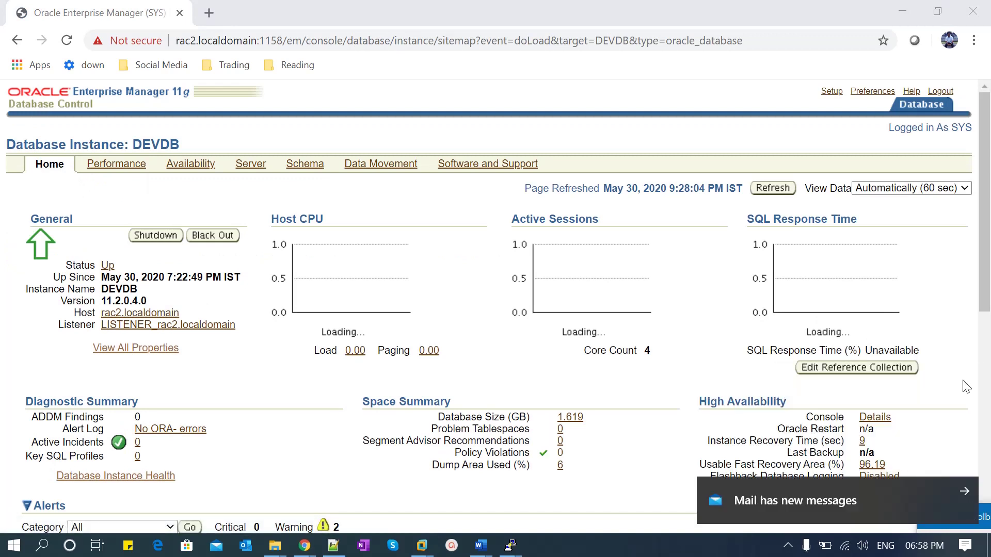
pyautogui.click(963, 493)
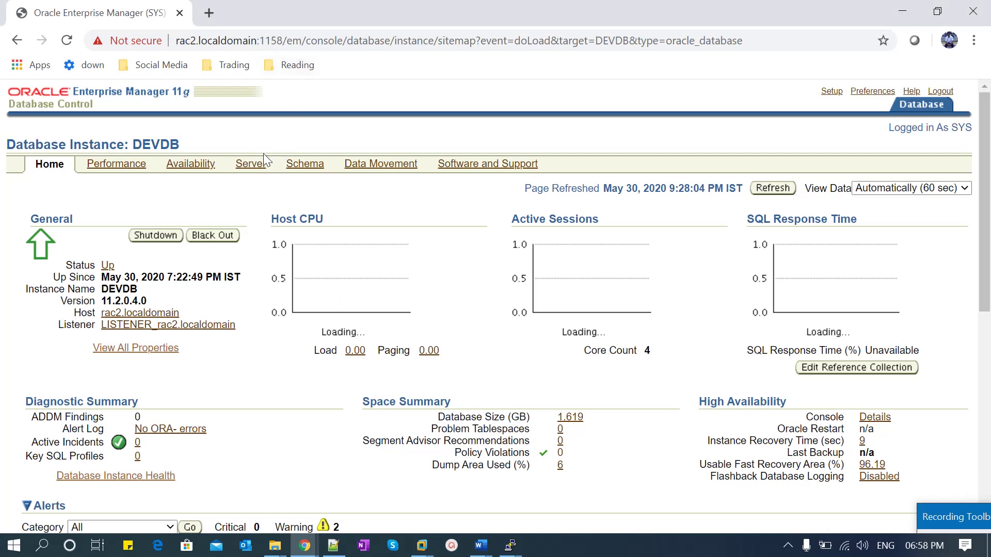
# Open the Server page of the DEVDB instance and locate the Change Database section
pyautogui.click(254, 165)
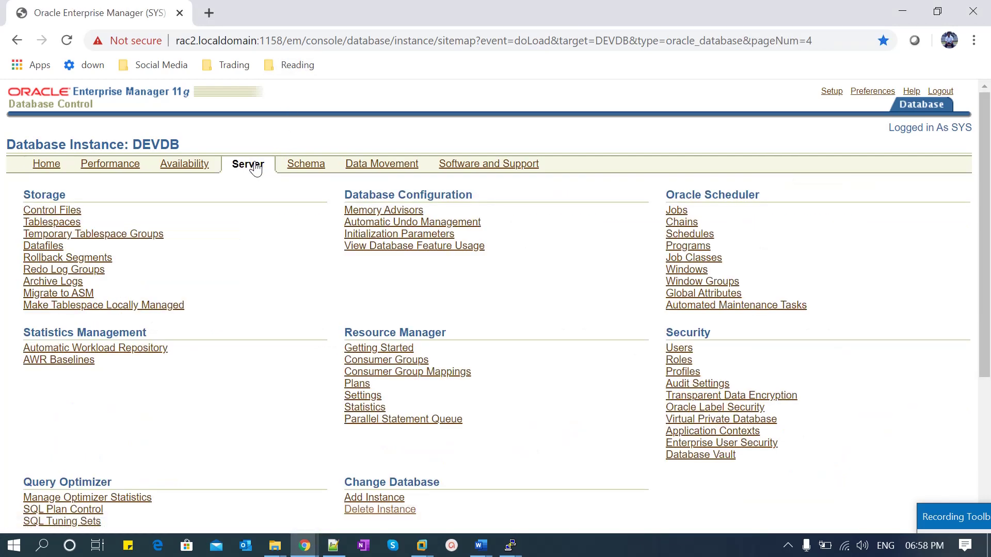
pyautogui.scroll(-3, 516, 307)
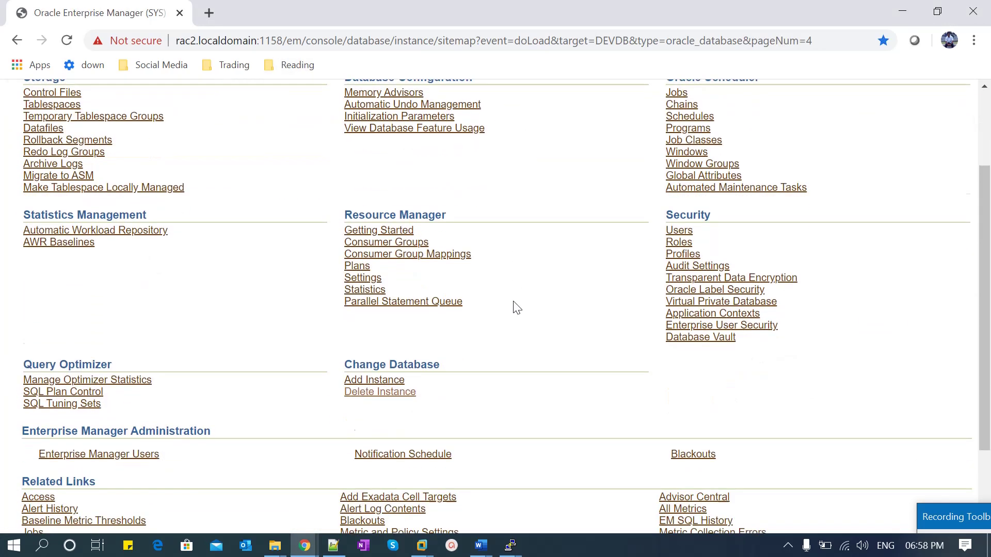
pyautogui.moveTo(344, 329); pyautogui.dragTo(408, 361)
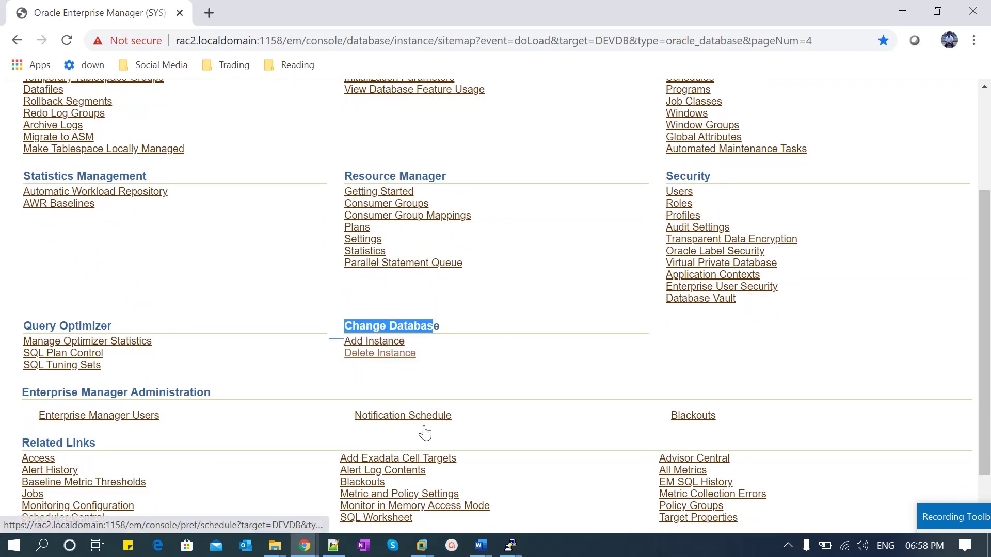
# Switch to the Word notes and highlight "Only Instance delete" in the OEM or Grid Control line
pyautogui.click(481, 546)
pyautogui.click(548, 507)
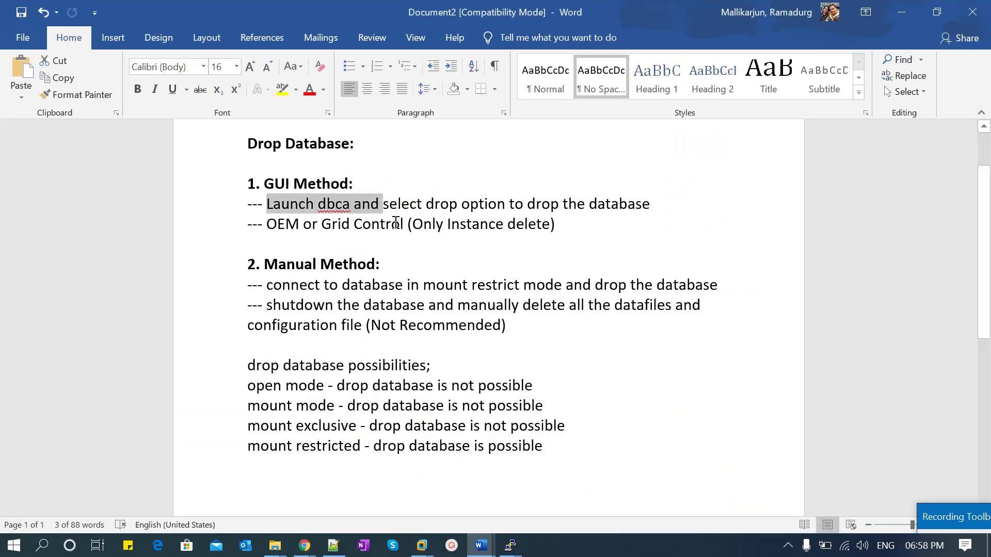
pyautogui.moveTo(413, 224); pyautogui.dragTo(547, 224)
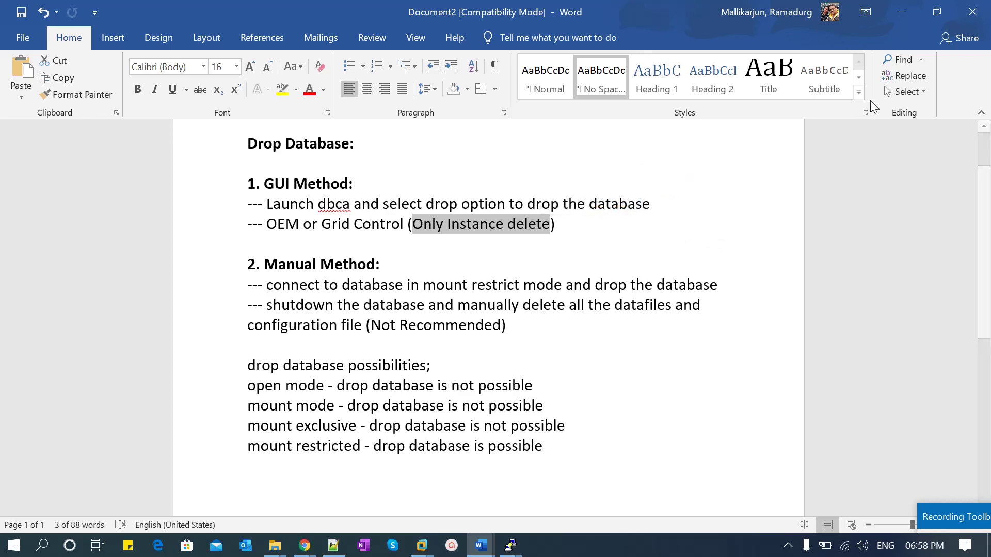
# Return to Enterprise Manager, try the Delete Instance operation for DEVDB, and minimize the browser
pyautogui.click(900, 15)
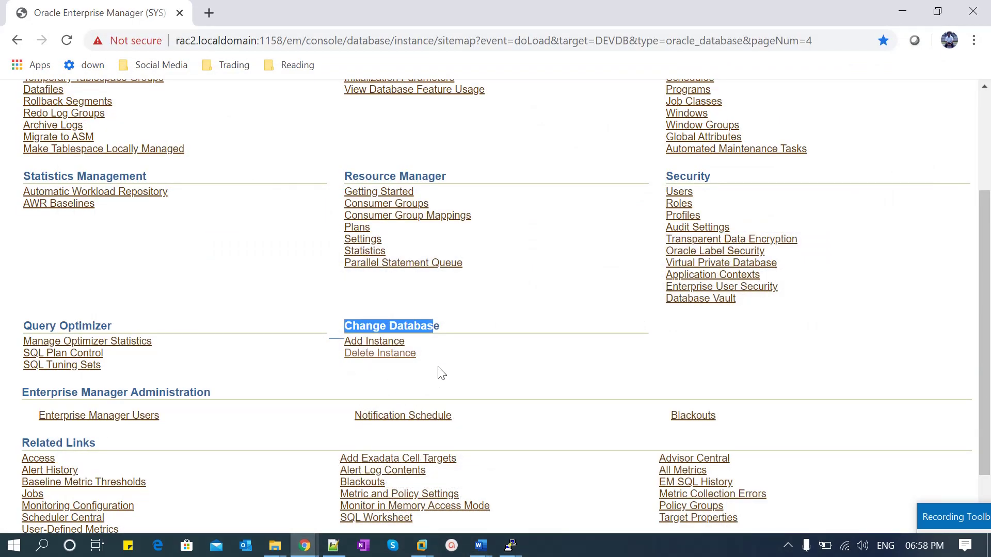
pyautogui.click(391, 360)
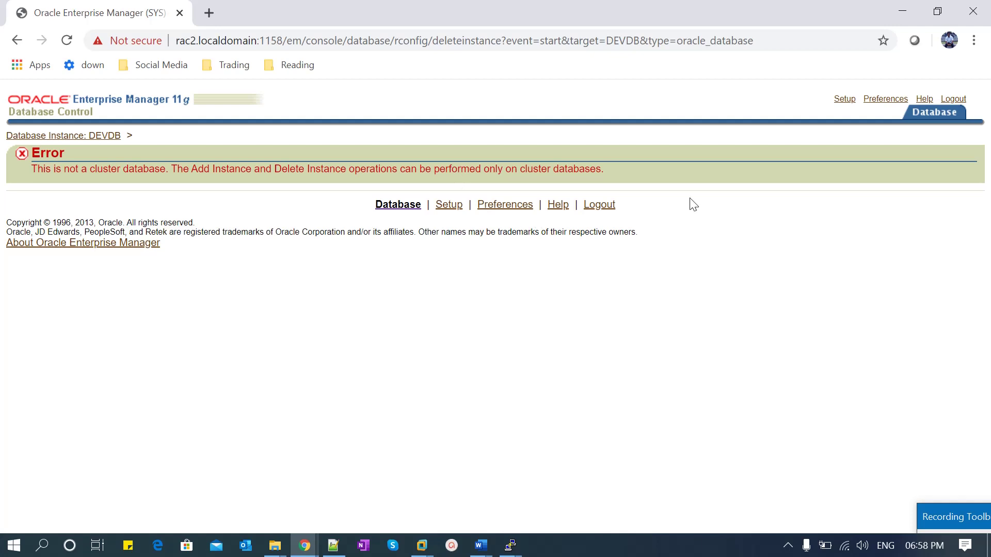
pyautogui.click(902, 14)
# Switch to the Word notes and review the two manual drop methods and the mount restricted possibility
pyautogui.moveTo(485, 546)
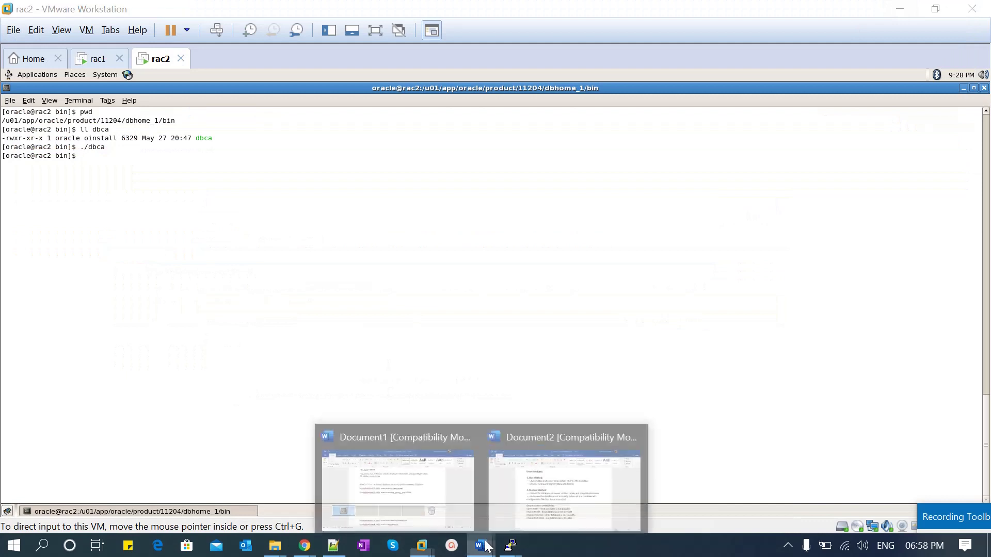
pyautogui.click(569, 474)
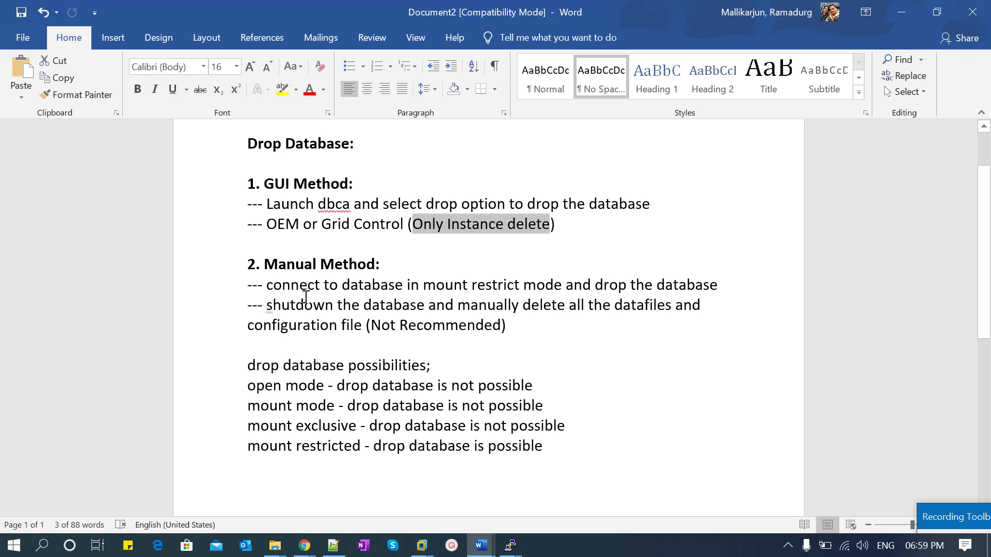
pyautogui.moveTo(267, 284); pyautogui.dragTo(405, 295)
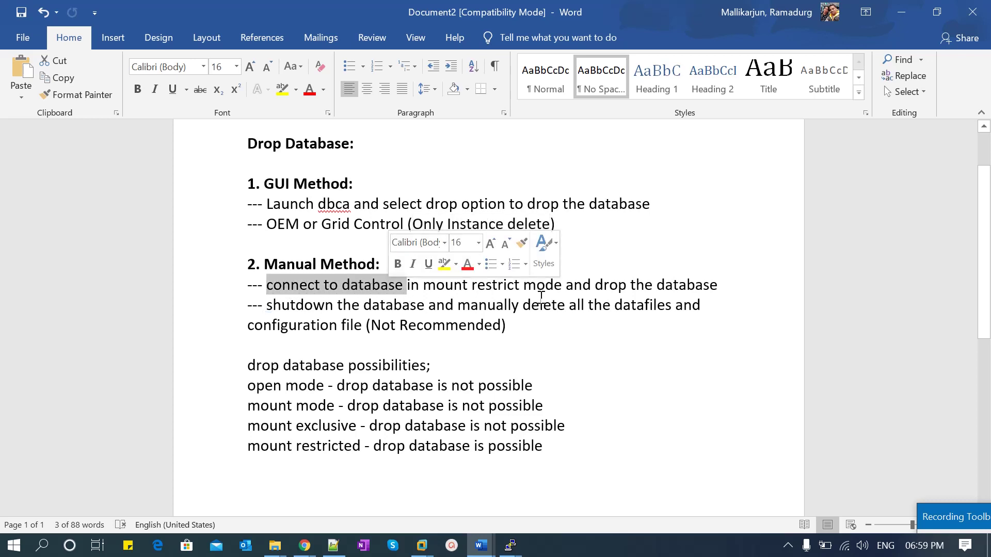
pyautogui.click(320, 287)
pyautogui.click(249, 285)
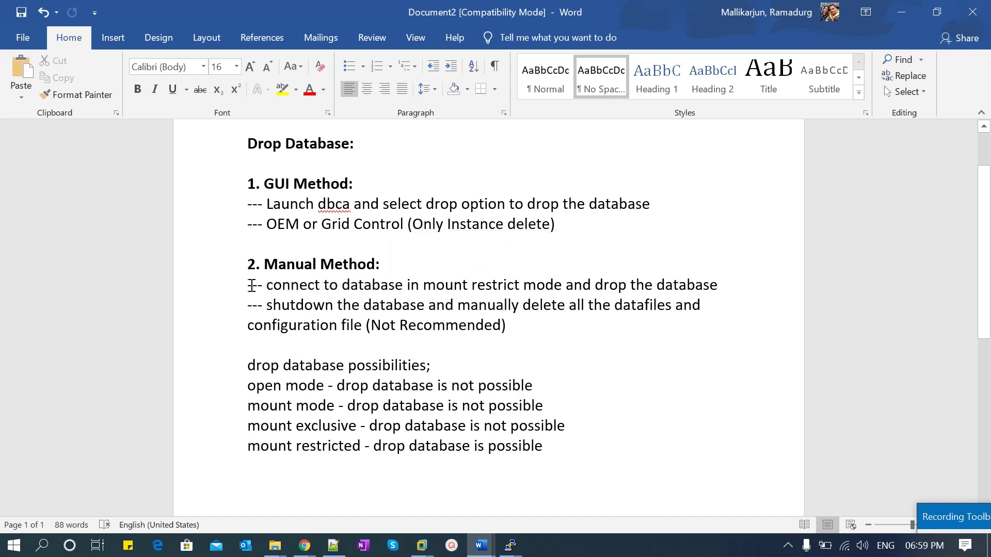
pyautogui.moveTo(248, 287); pyautogui.dragTo(699, 284)
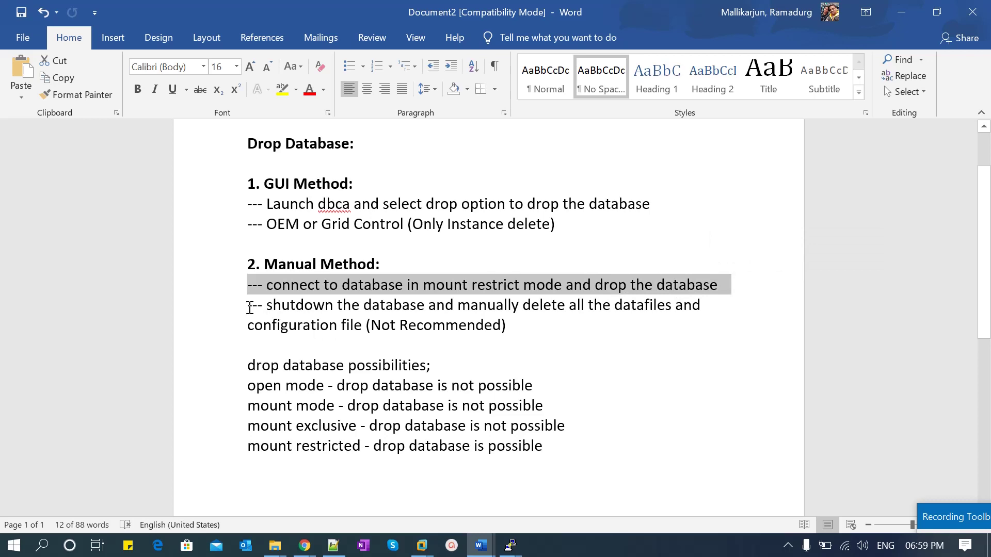
pyautogui.moveTo(250, 307); pyautogui.dragTo(515, 332)
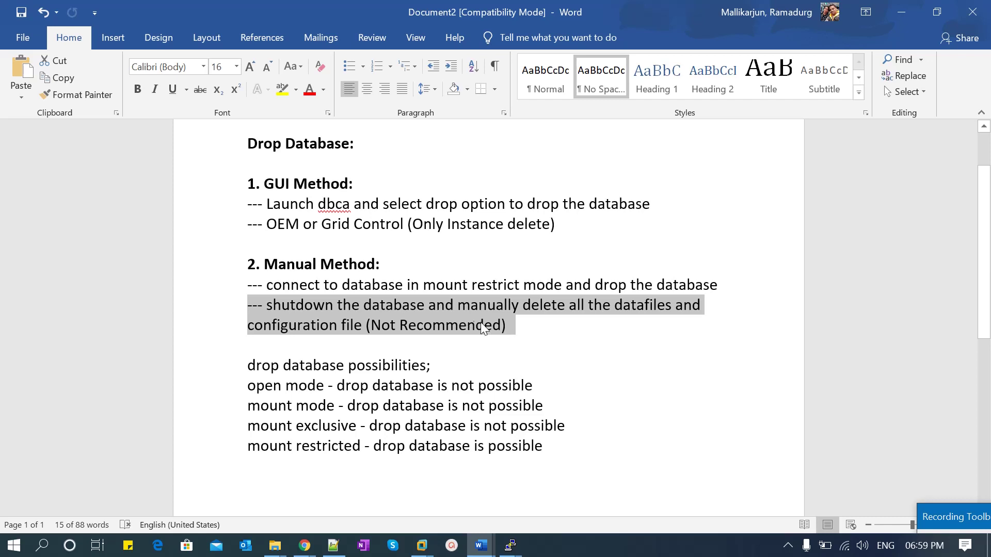
pyautogui.moveTo(248, 286); pyautogui.dragTo(705, 285)
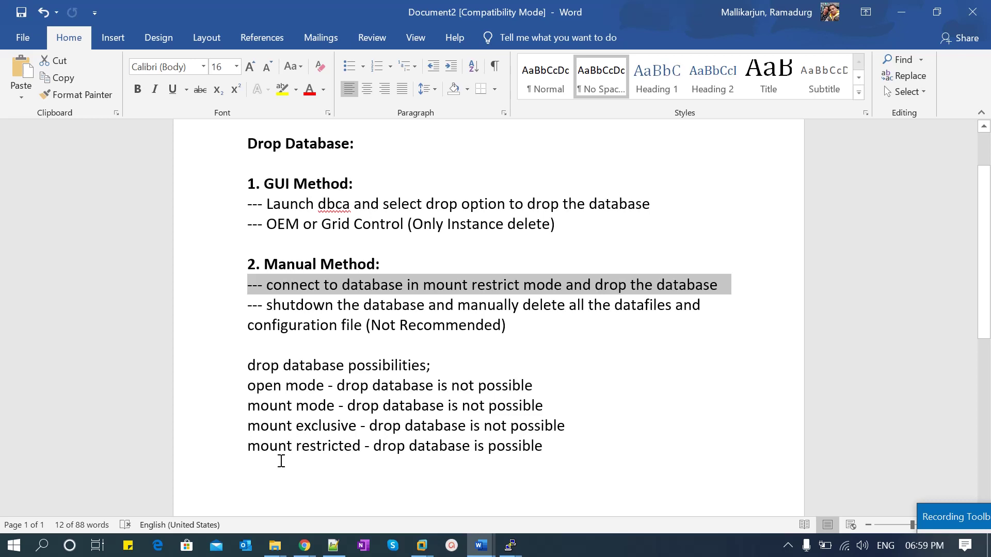
pyautogui.moveTo(250, 446); pyautogui.dragTo(339, 448)
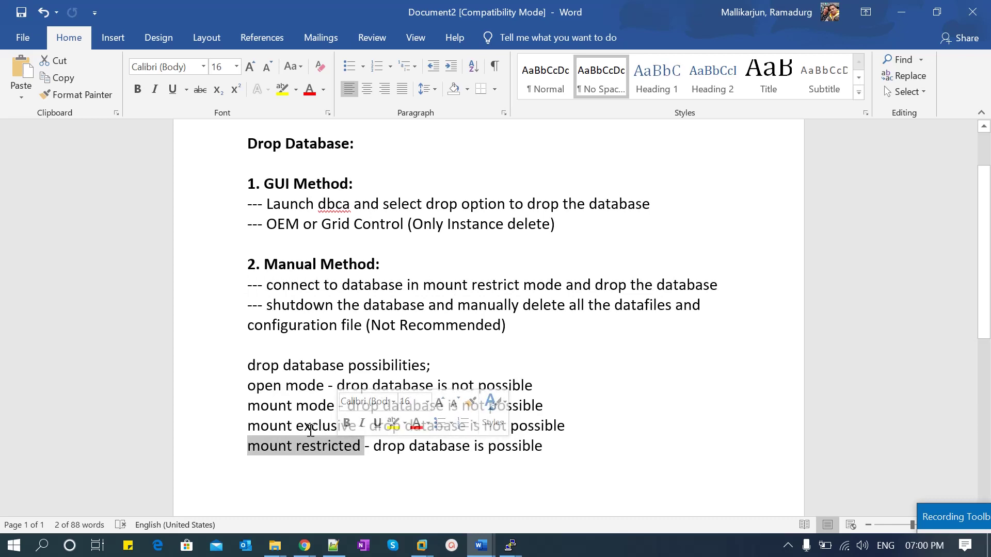
# Bring up the alert log and SQL*Plus terminal sessions on rac2 and try to run drop database; in SQL*Plus
pyautogui.click(510, 546)
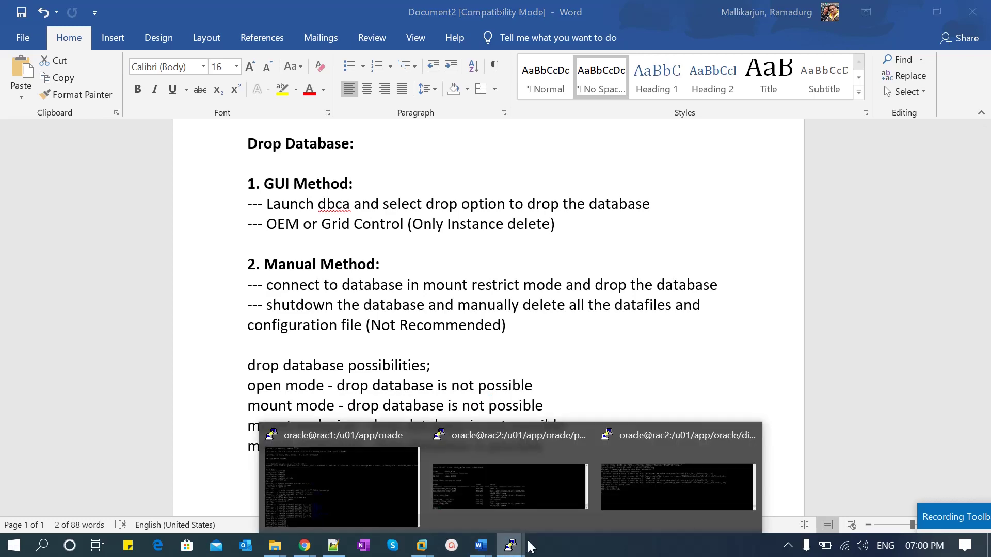
pyautogui.click(631, 485)
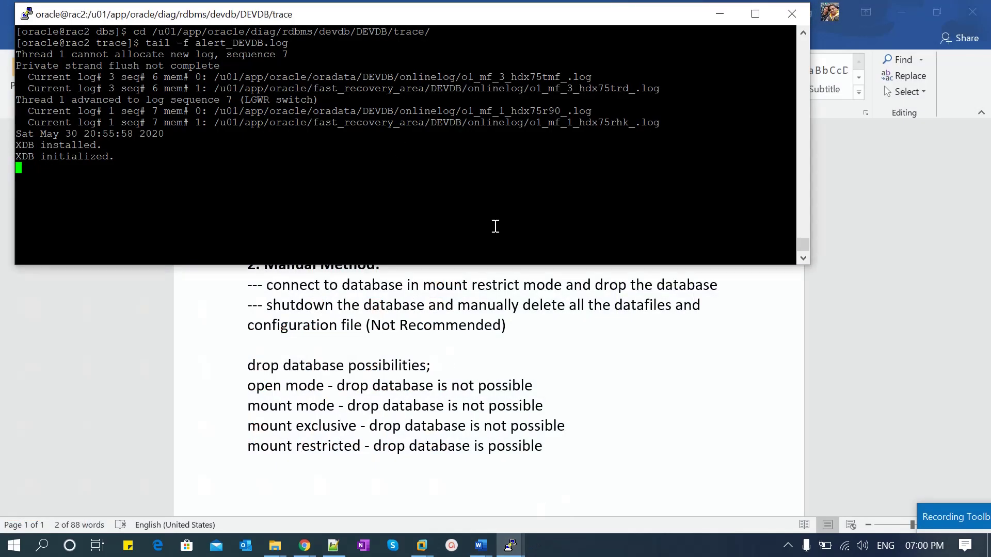
pyautogui.click(510, 545)
pyautogui.click(522, 491)
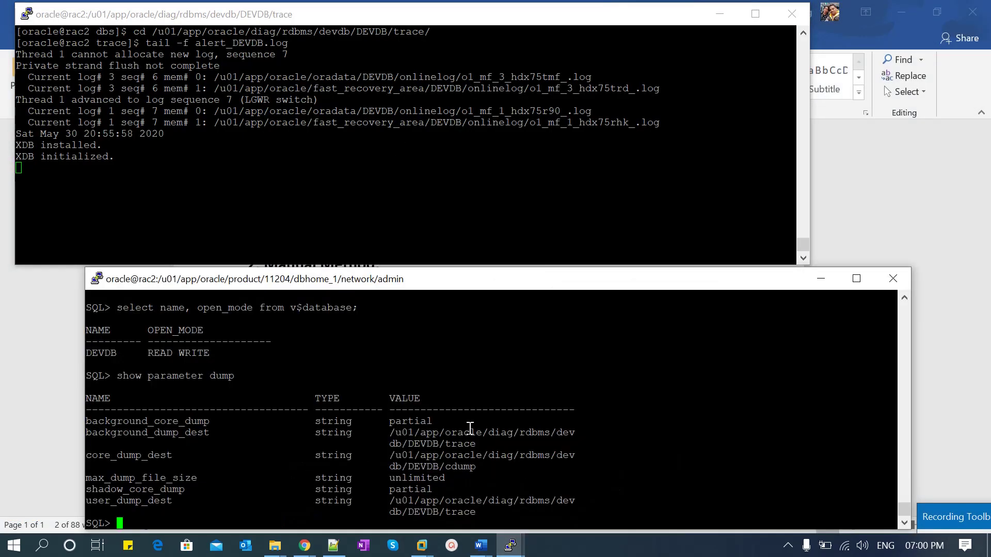
pyautogui.write('drop database;')
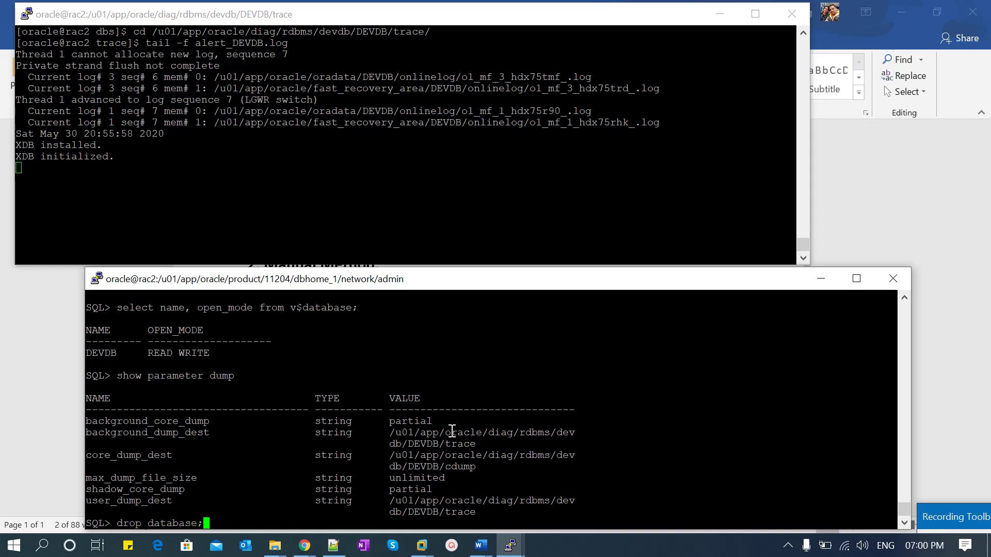
pyautogui.press('Return')
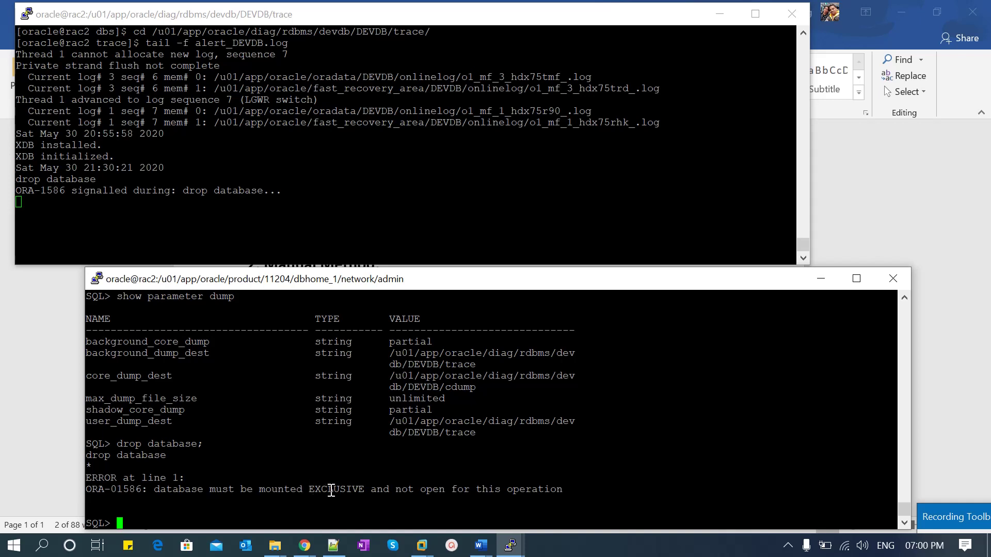
# Shut down the DEVDB instance from SQL*Plus with shut immediate;
pyautogui.write('shut immediate;')
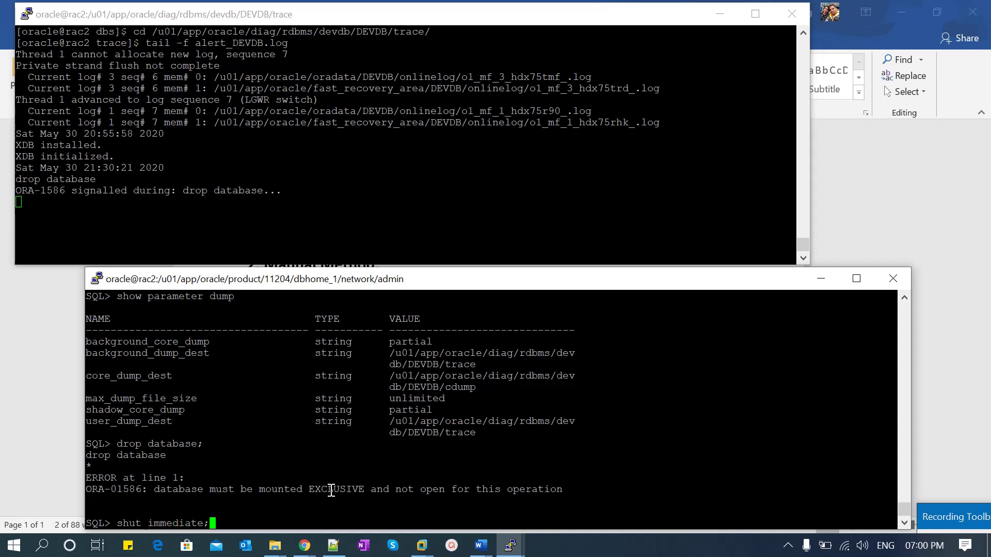
pyautogui.press('Return')
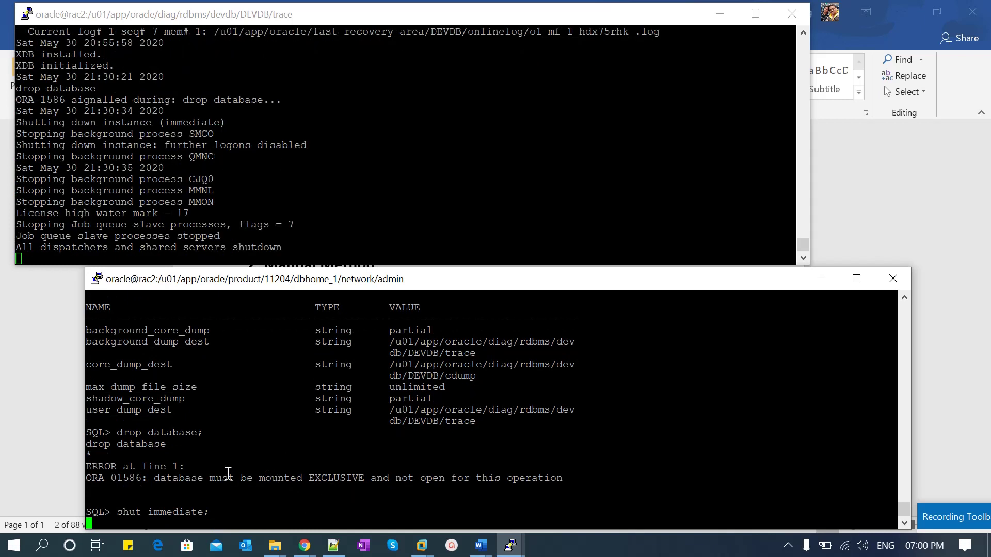
pyautogui.moveTo(212, 475); pyautogui.dragTo(336, 444)
pyautogui.click(336, 444)
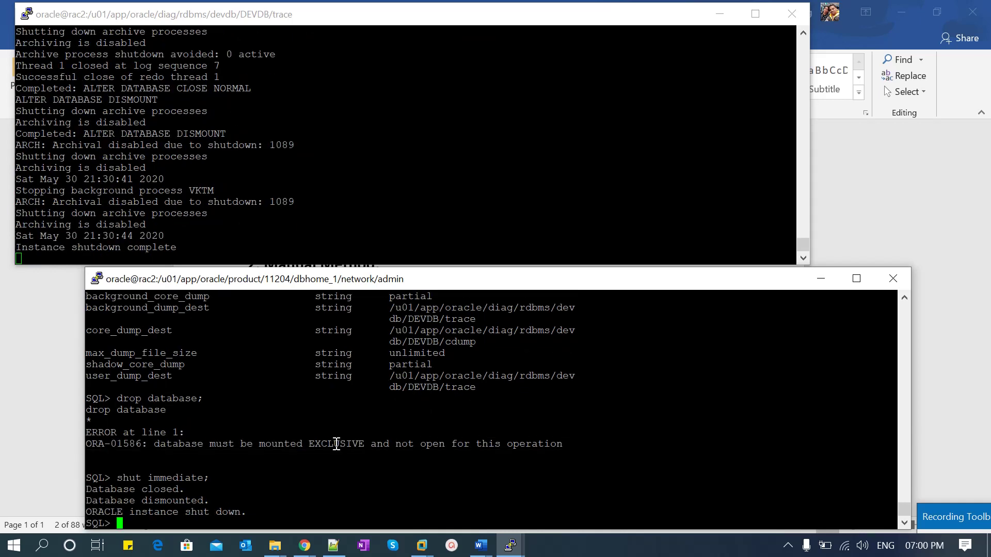
# Start the instance with startup mount exclusive and try to run drop database; again
pyautogui.write('startup mount e')
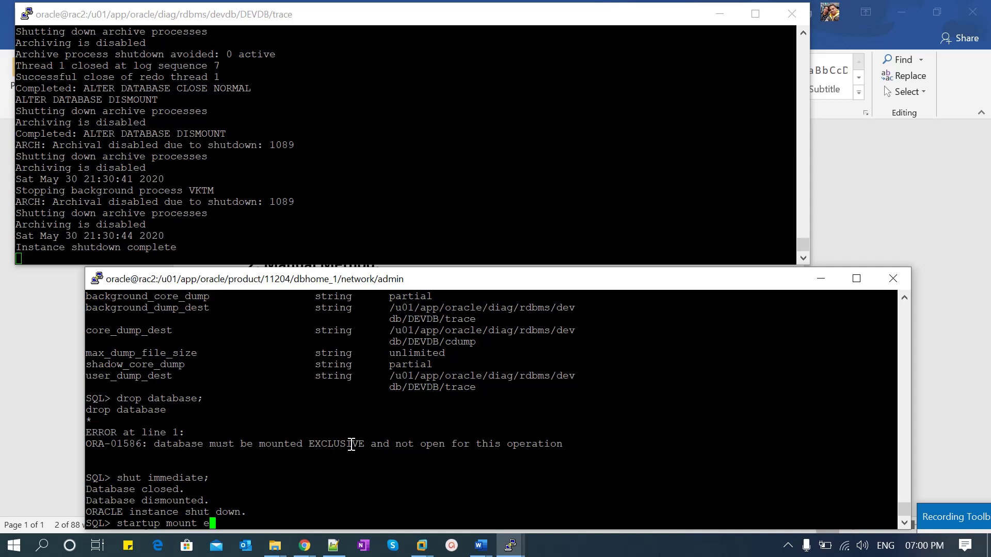
pyautogui.write('xclusive')
pyautogui.press('Return')
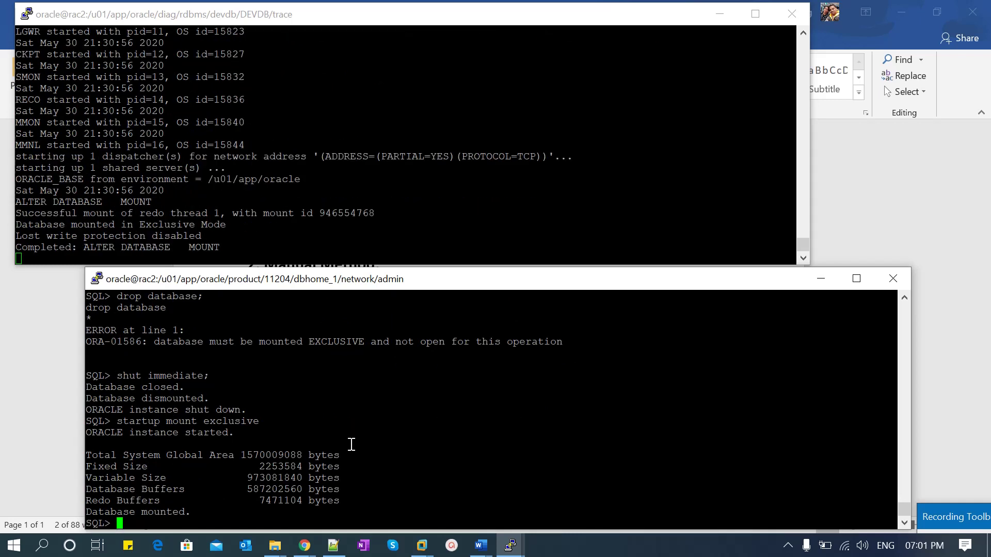
pyautogui.write('drop database;')
pyautogui.press('Return')
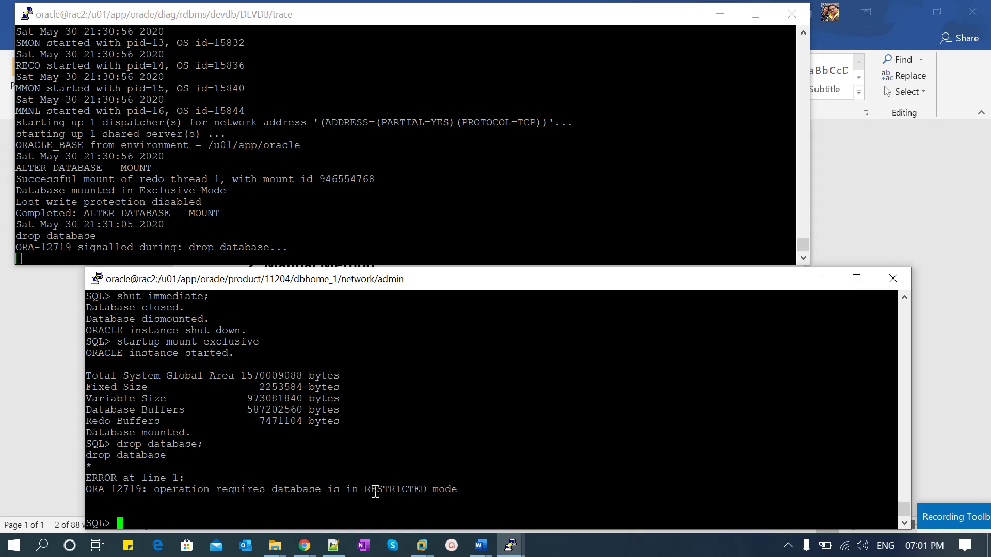
# Restart the instance with shut immediate and startup mount;, and try drop database; in plain mount mode
pyautogui.write('shut immediate')
pyautogui.press('Return')
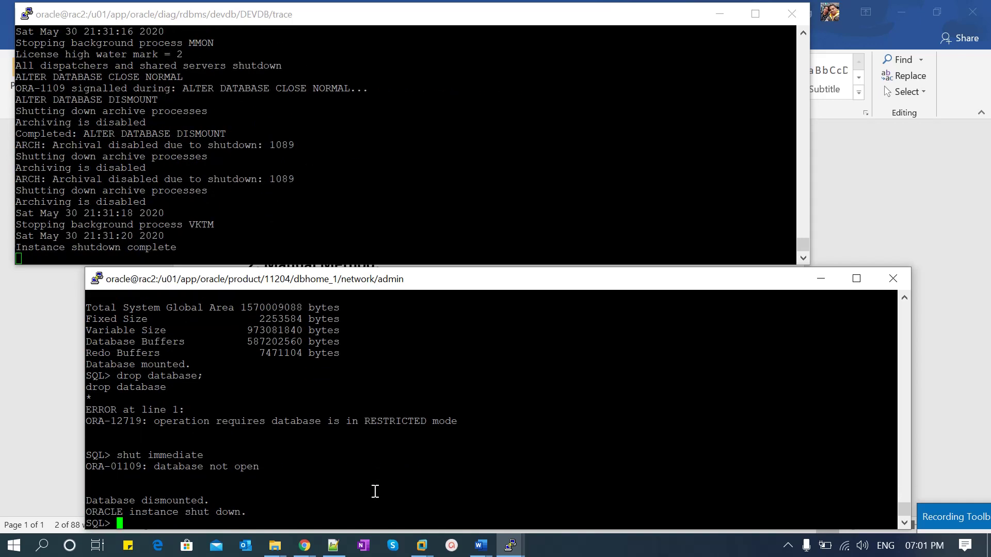
pyautogui.write('startup mount;')
pyautogui.press('Return')
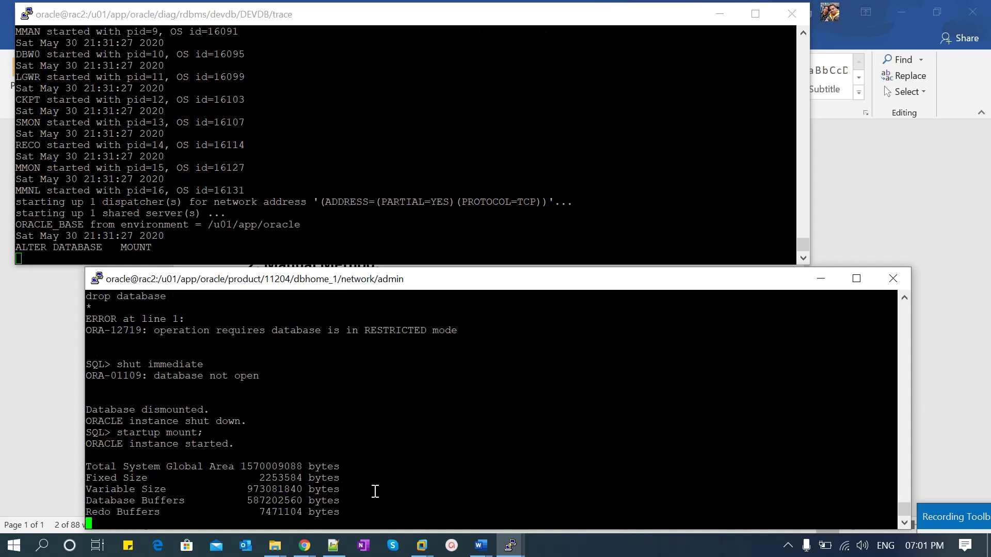
pyautogui.write('drop da')
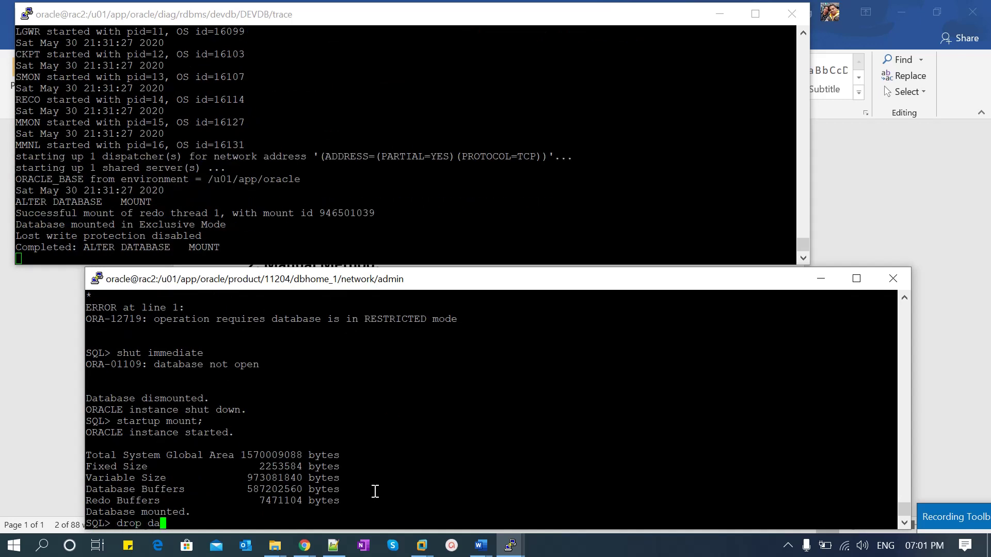
pyautogui.write('tabase;')
pyautogui.press('Return')
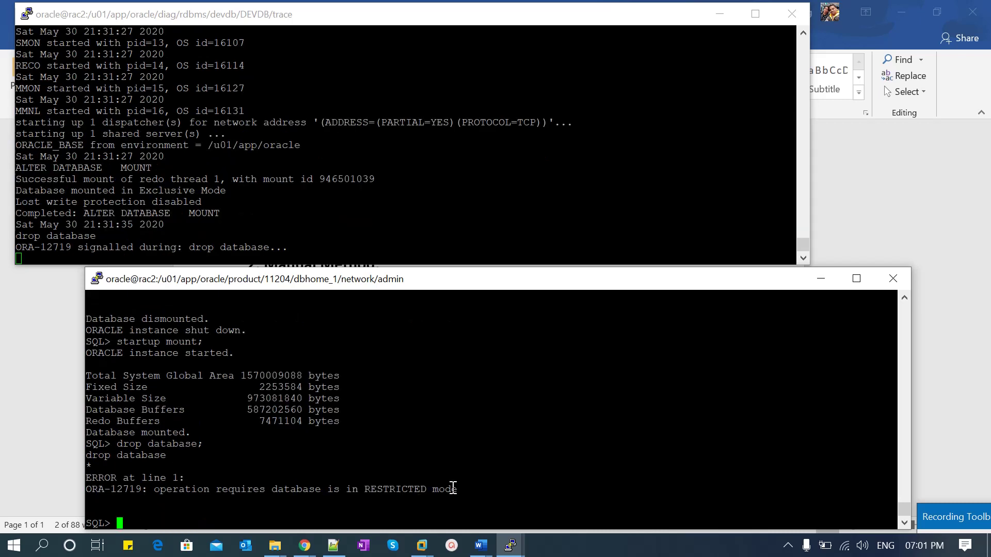
# Shut down the instance with shut immediate; and start it in restricted mode with startup mount restrict;
pyautogui.write('shut immedaite;')
pyautogui.press('Return')
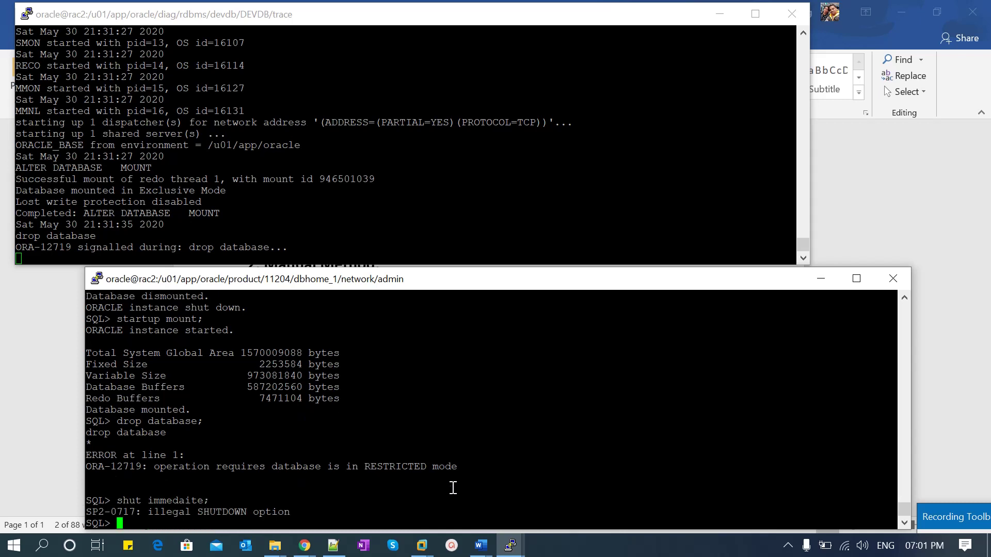
pyautogui.write('shut immediate;')
pyautogui.press('Return')
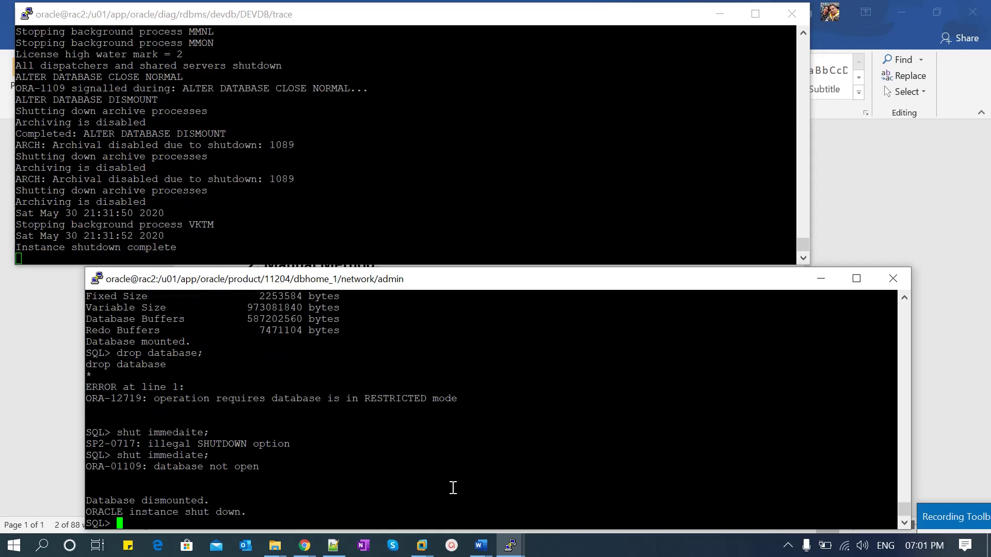
pyautogui.write('startup mount rest')
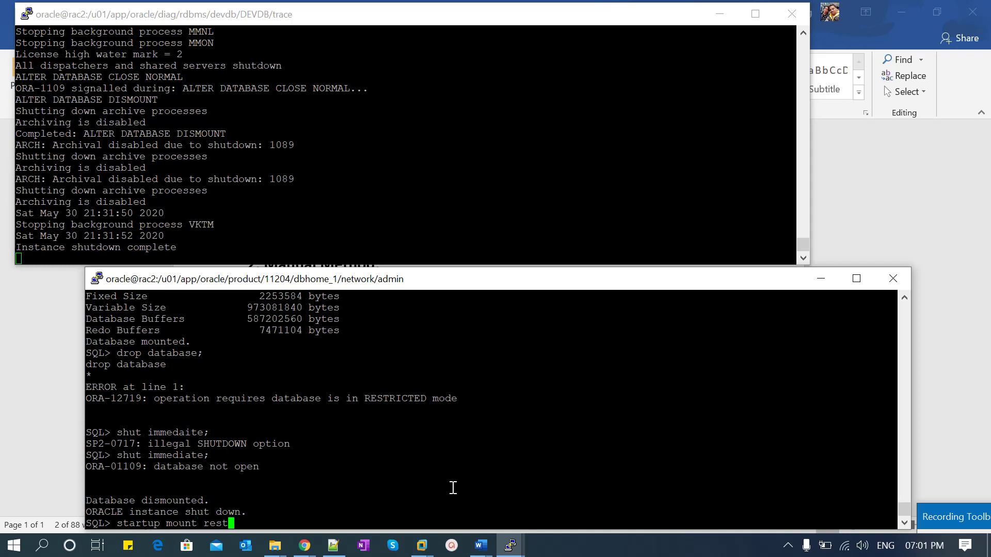
pyautogui.write('rict')
pyautogui.press('BackSpace')
pyautogui.write(';')
pyautogui.press('Return')
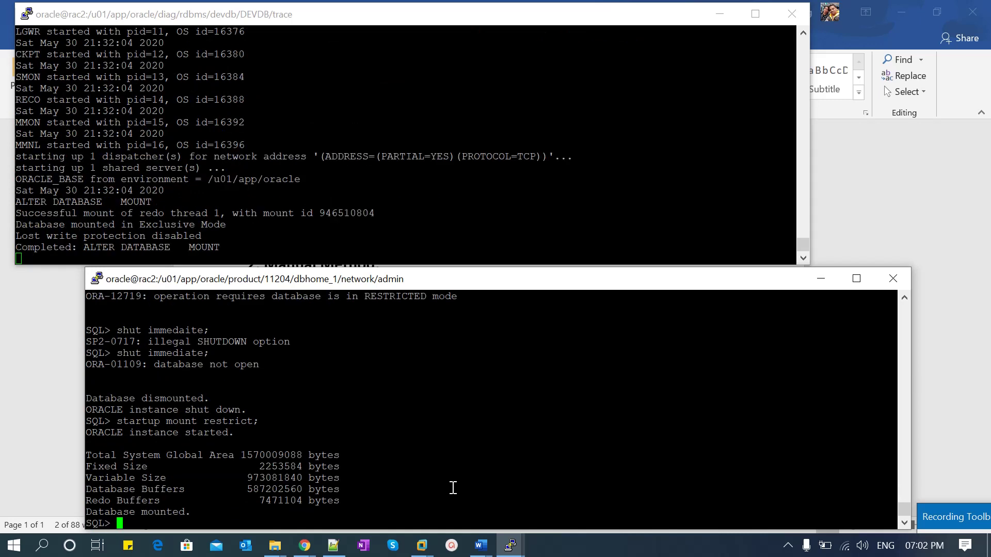
# Run drop database; in SQL*Plus, highlight the deleted file entries in the alert log, and return to the SQL*Plus session
pyautogui.write('drop database;')
pyautogui.press('Return')
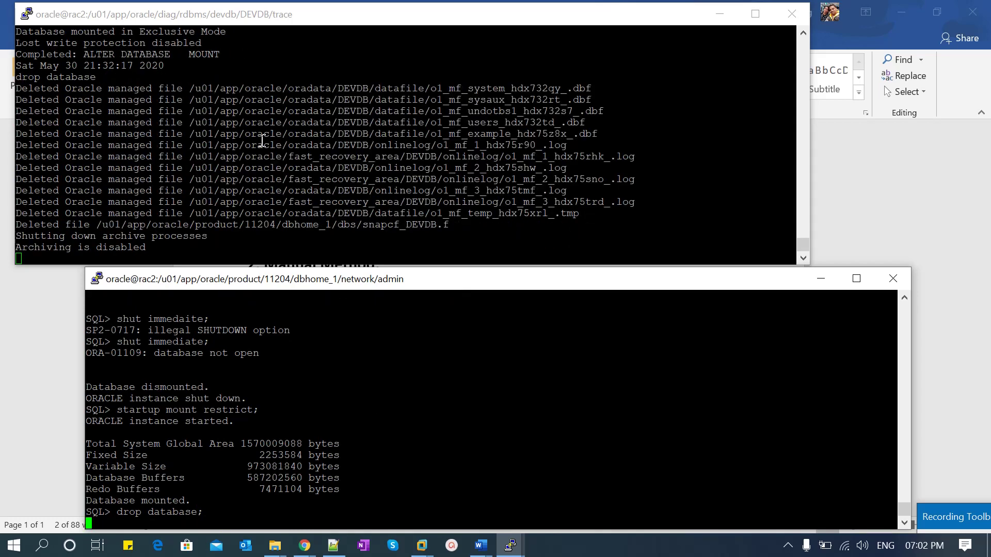
pyautogui.moveTo(141, 101)
pyautogui.mouseDown()
pyautogui.moveTo(233, 169)
pyautogui.moveTo(435, 232)
pyautogui.mouseUp()
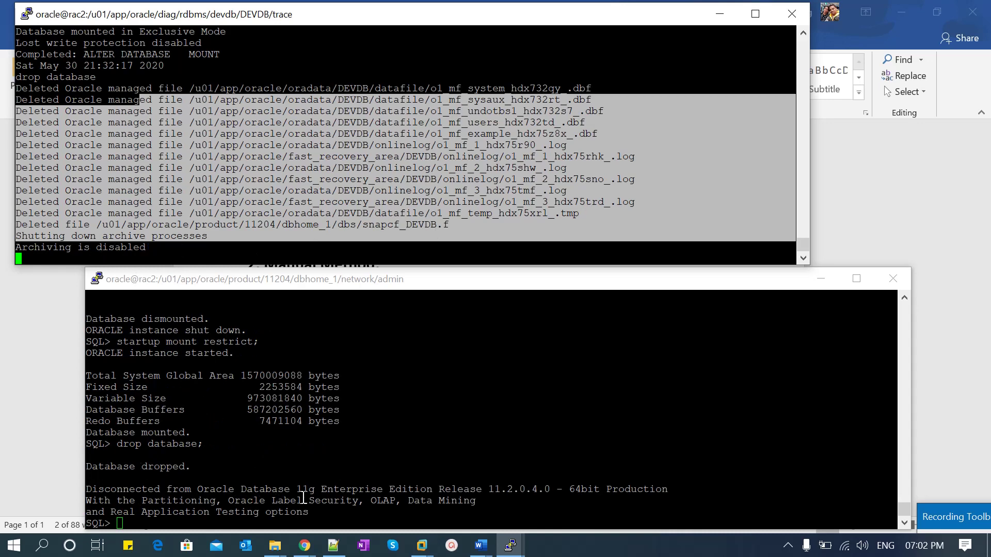
pyautogui.click(656, 460)
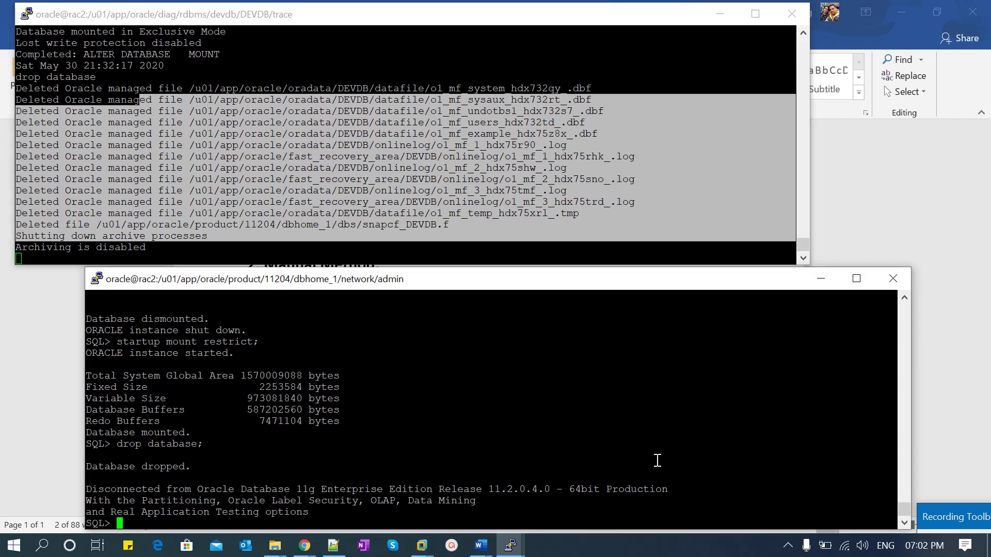